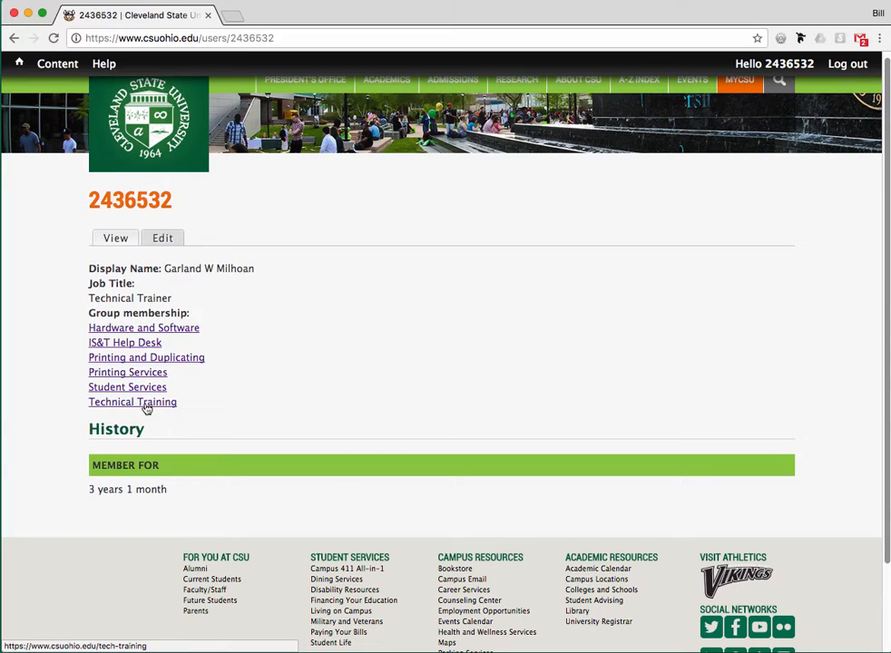
Open the Technical Training group's site and go to its Features settings
click(146, 405)
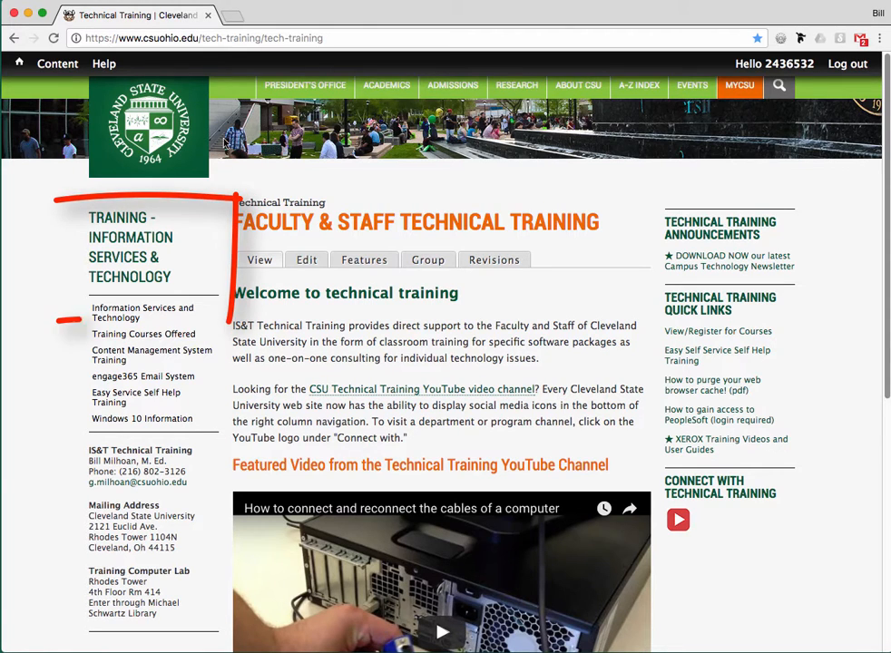
click(126, 259)
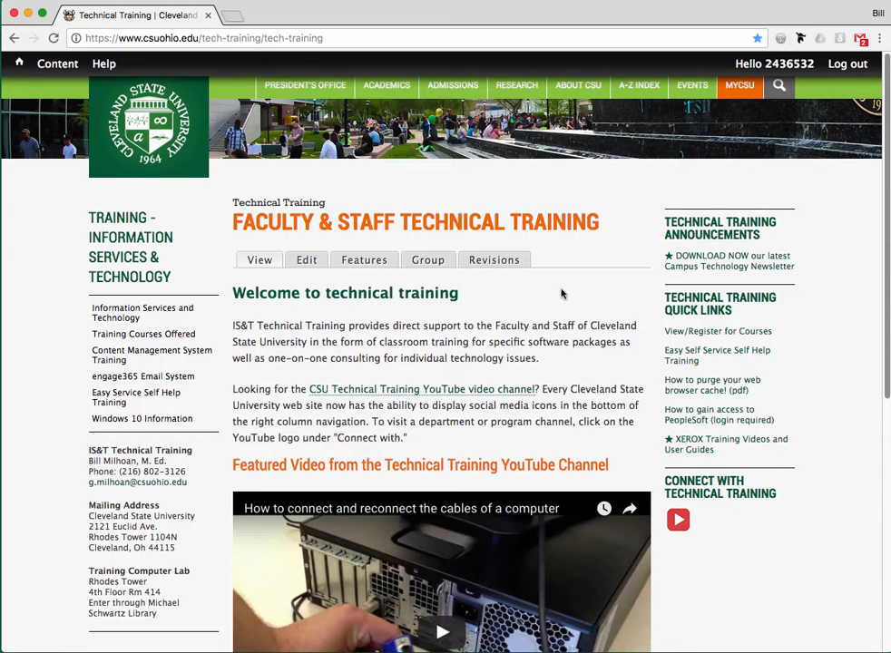
drag(887, 221, 886, 276)
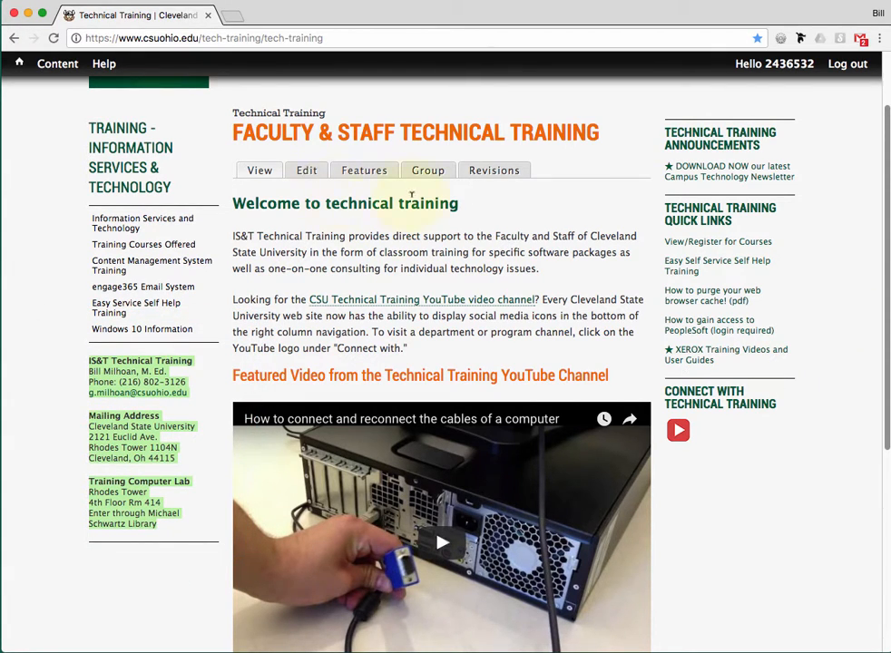
click(366, 172)
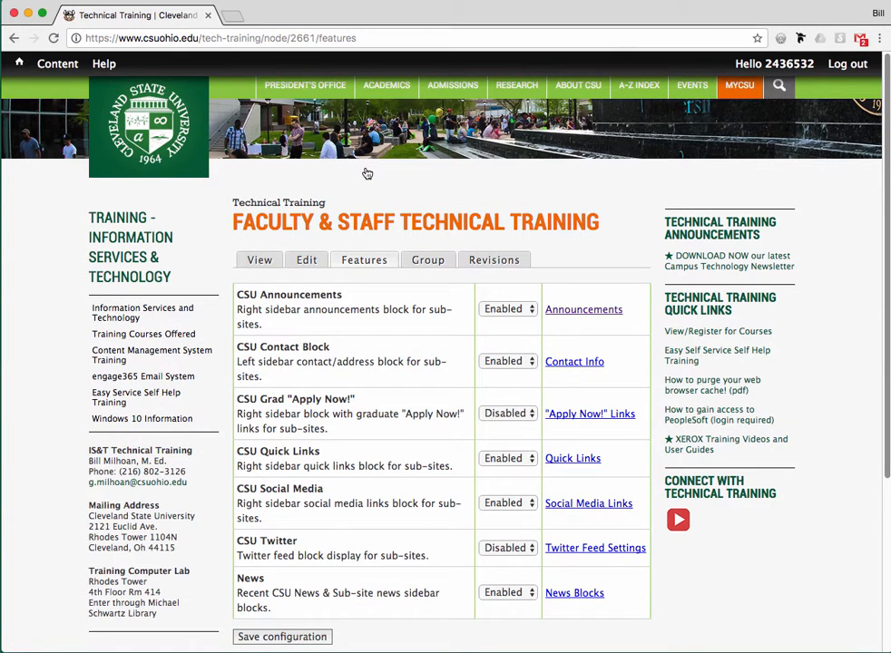
Examine the list of available sub-site features, especially the descriptions of CSU Twitter and News
scroll(885, 295, down, 2)
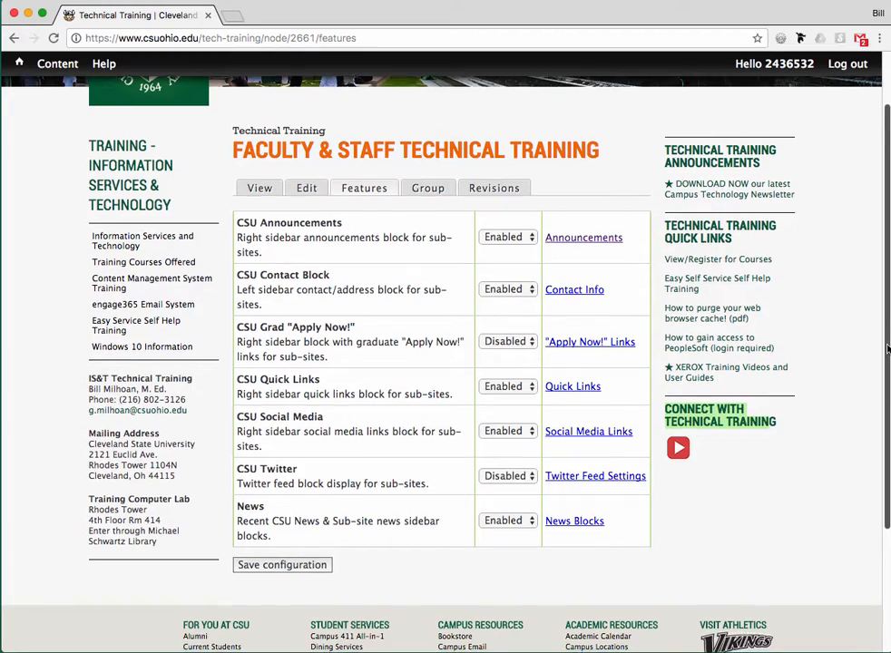
drag(880, 360, 885, 473)
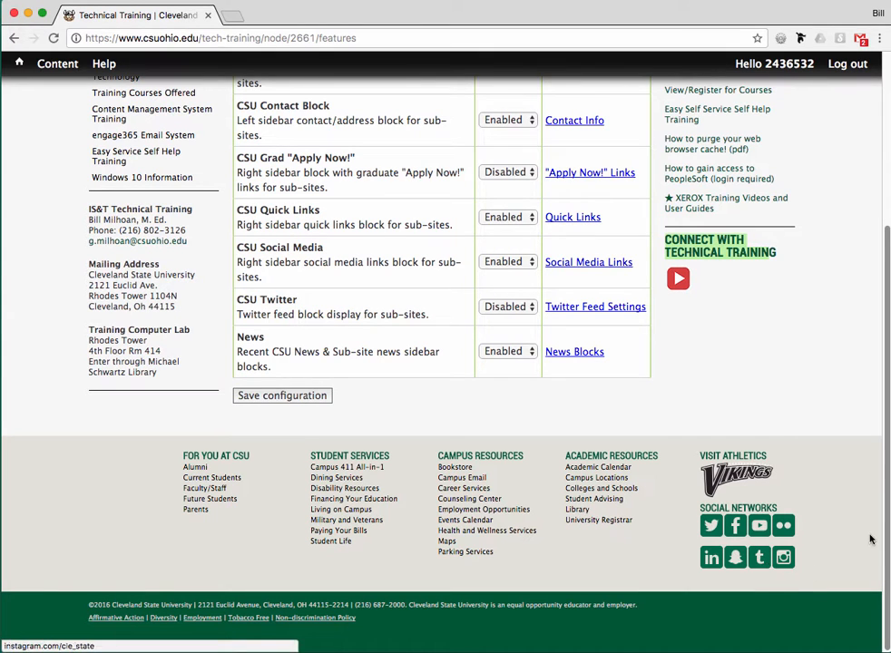
scroll(887, 478, up, 5)
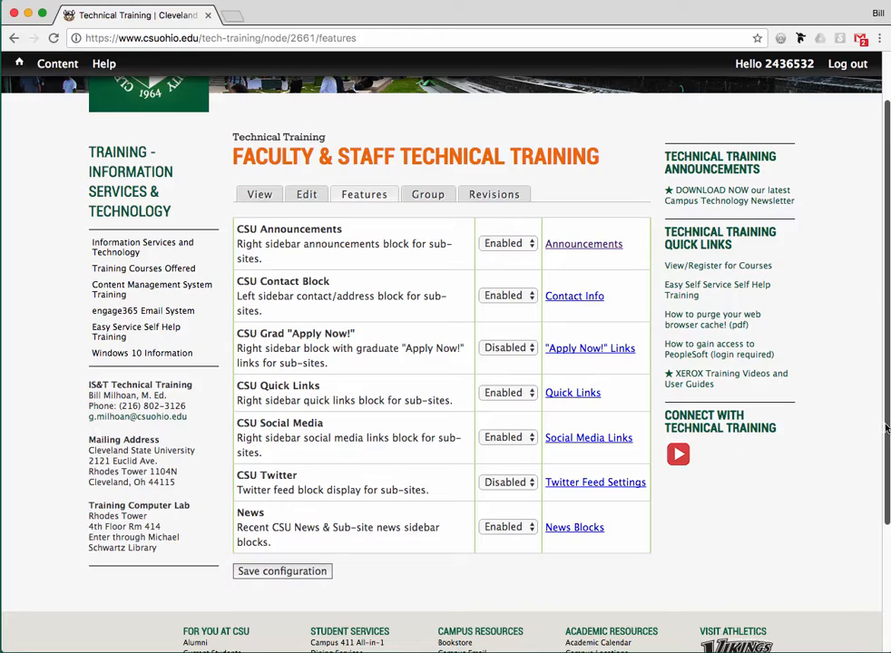
scroll(886, 430, down, 2)
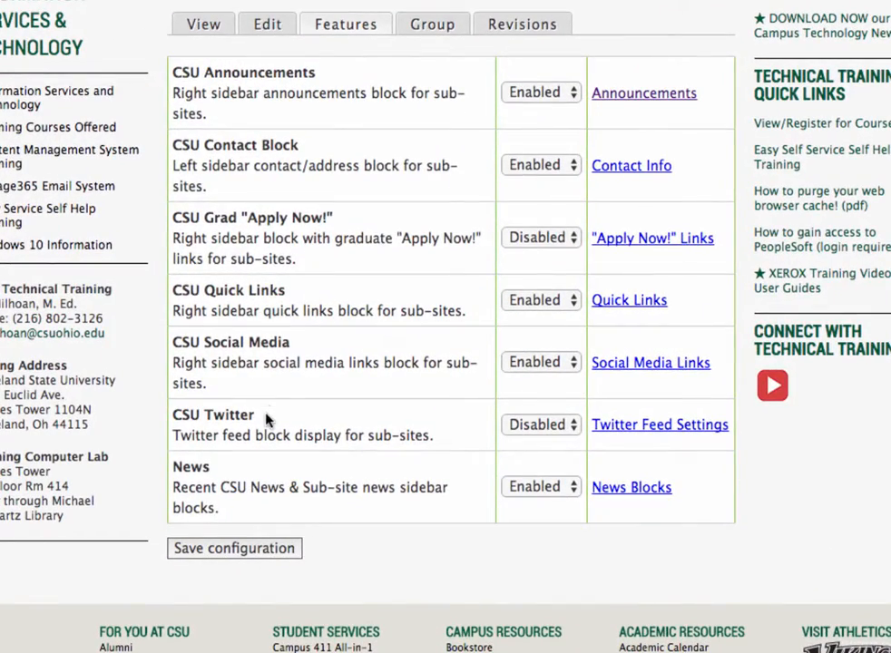
drag(274, 404, 201, 403)
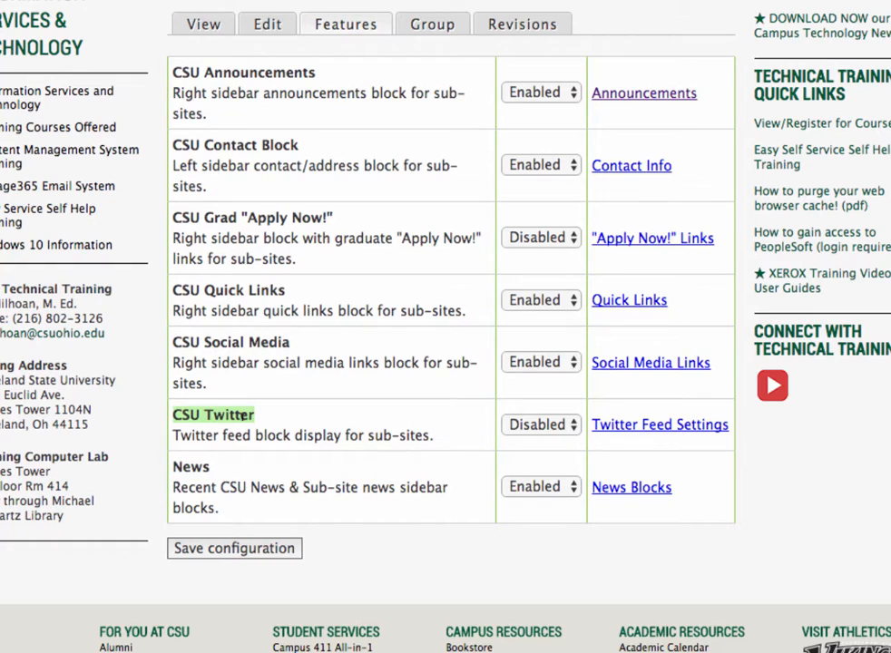
drag(219, 469, 177, 465)
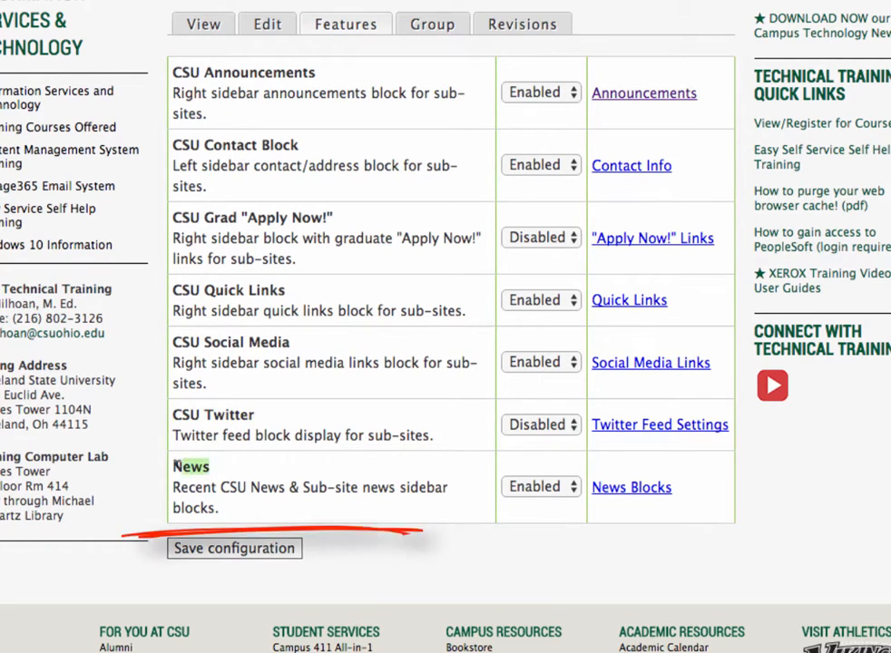
click(229, 488)
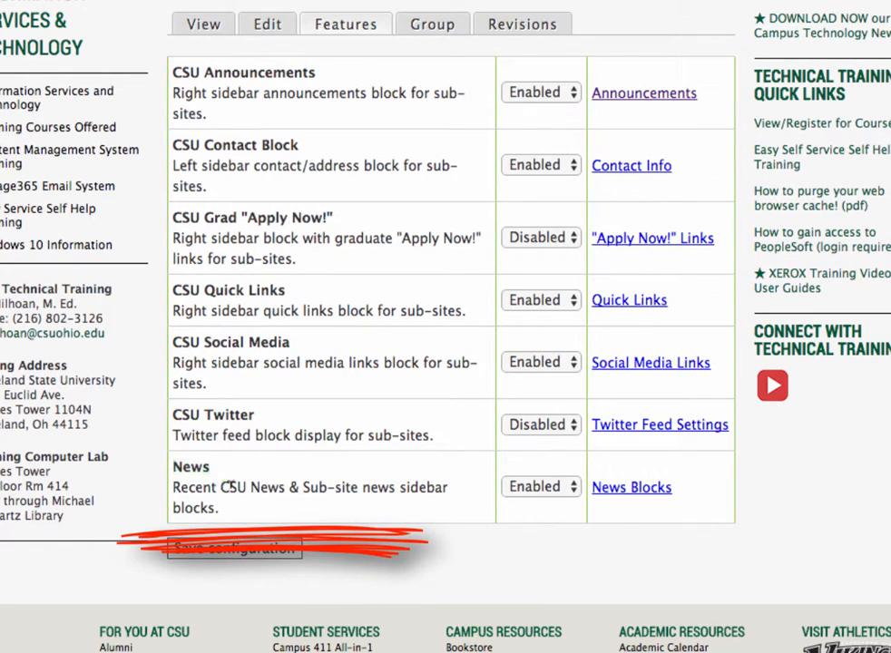
drag(222, 487, 399, 488)
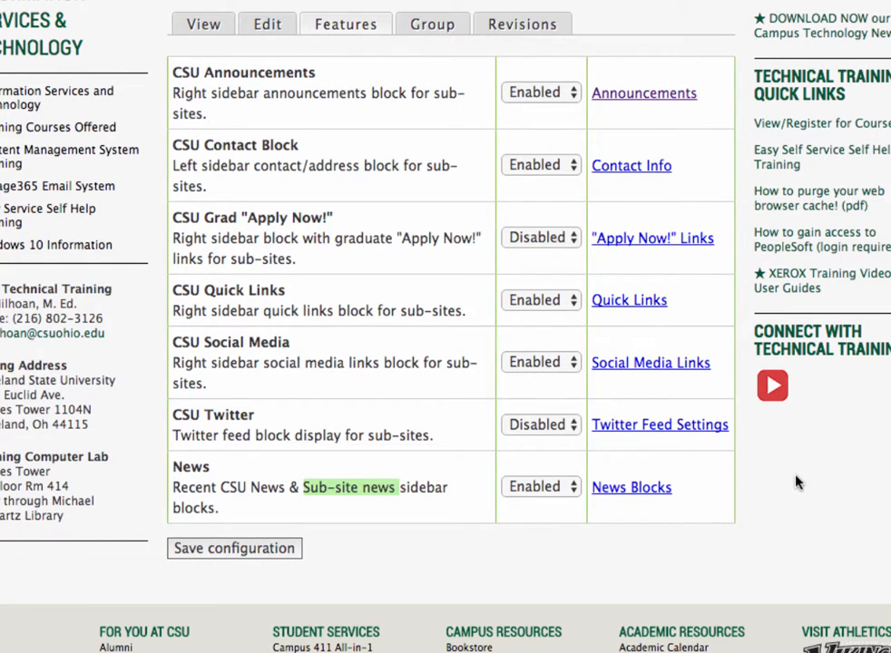
scroll(799, 481, up, 2)
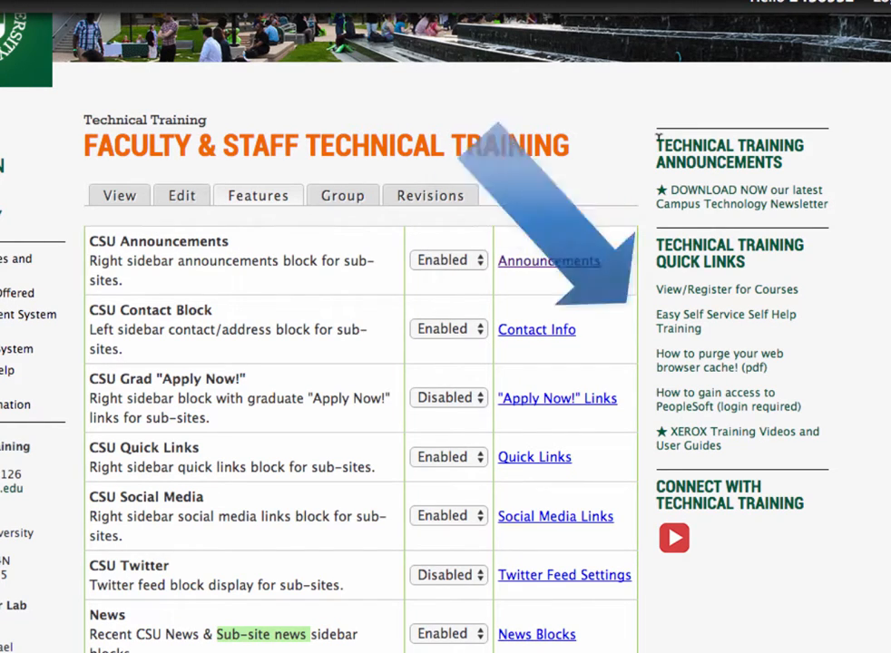
Examine the Technical Training Announcements and Quick Links blocks in the site's sidebar
mouse_move(659, 138)
mouse_down()
mouse_move(782, 192)
mouse_move(845, 208)
mouse_up()
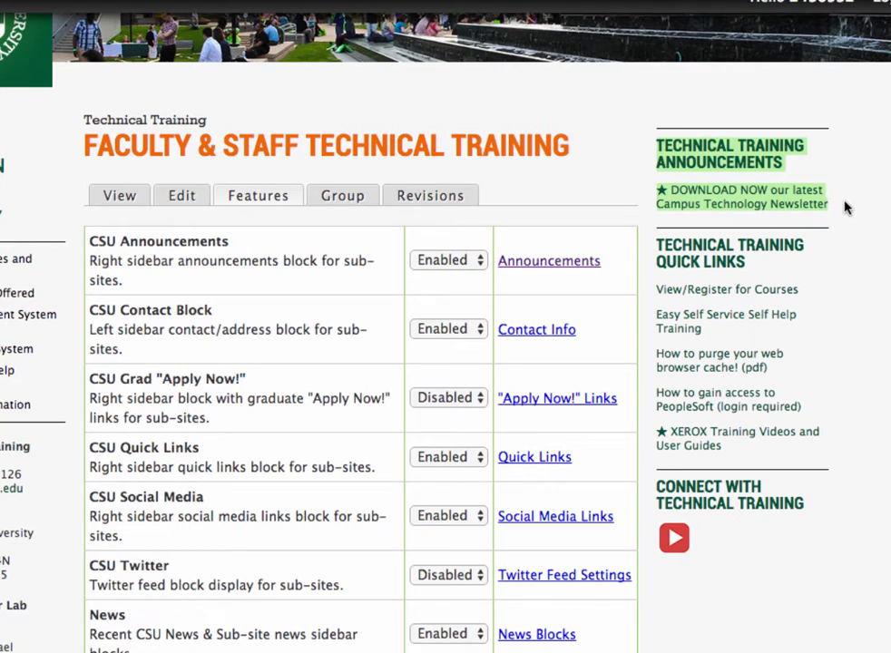
click(845, 208)
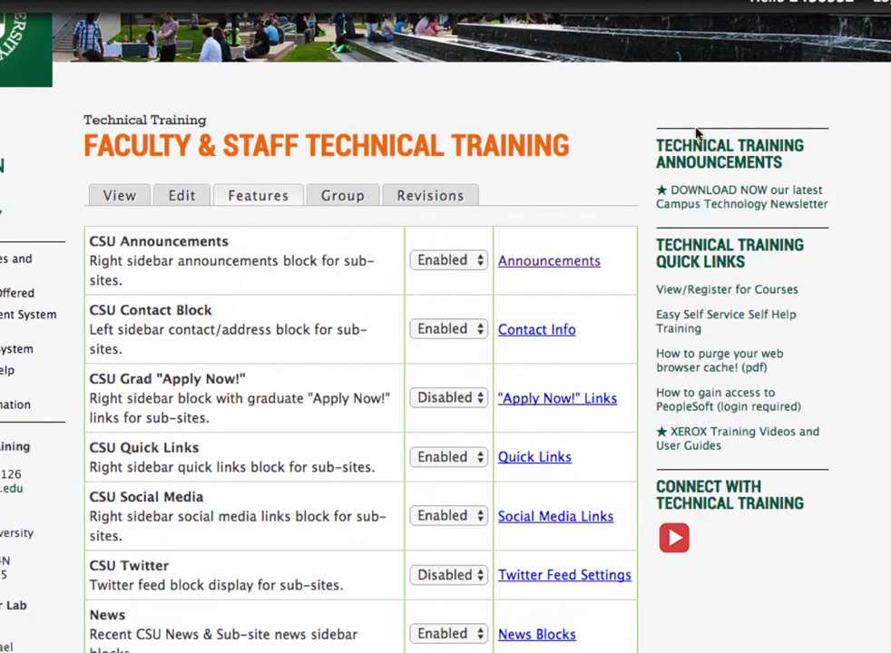
click(475, 263)
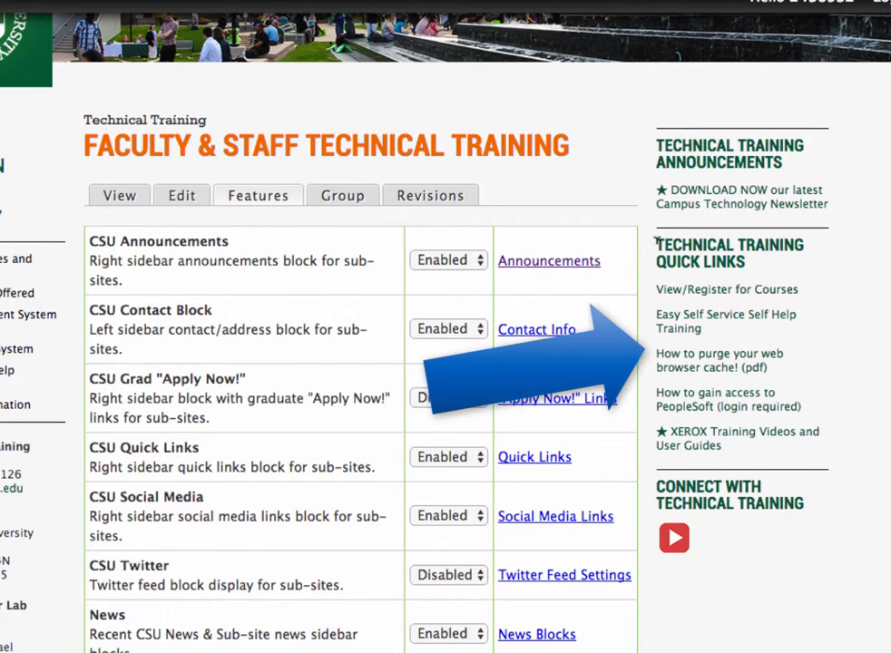
drag(656, 241, 811, 449)
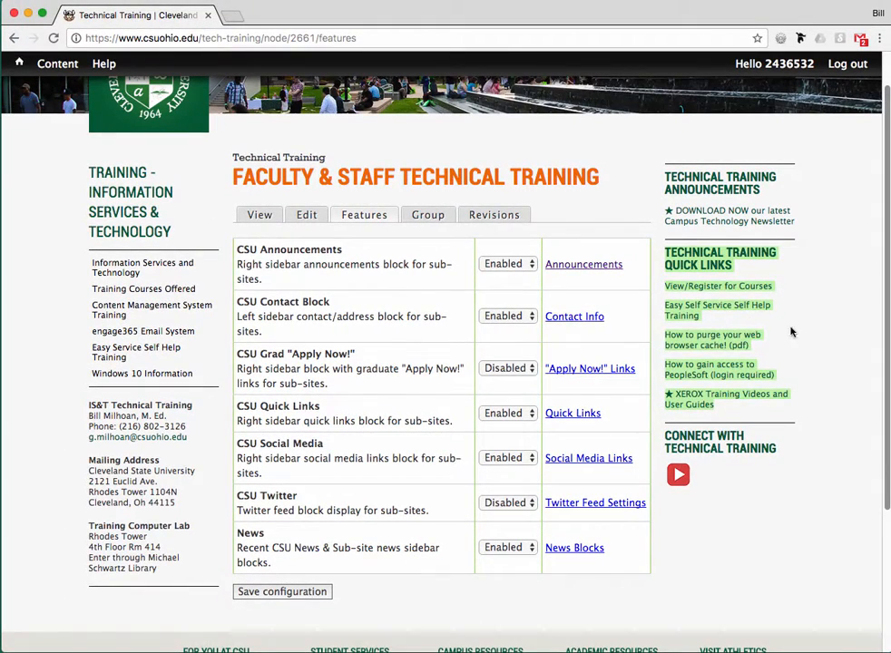
click(875, 355)
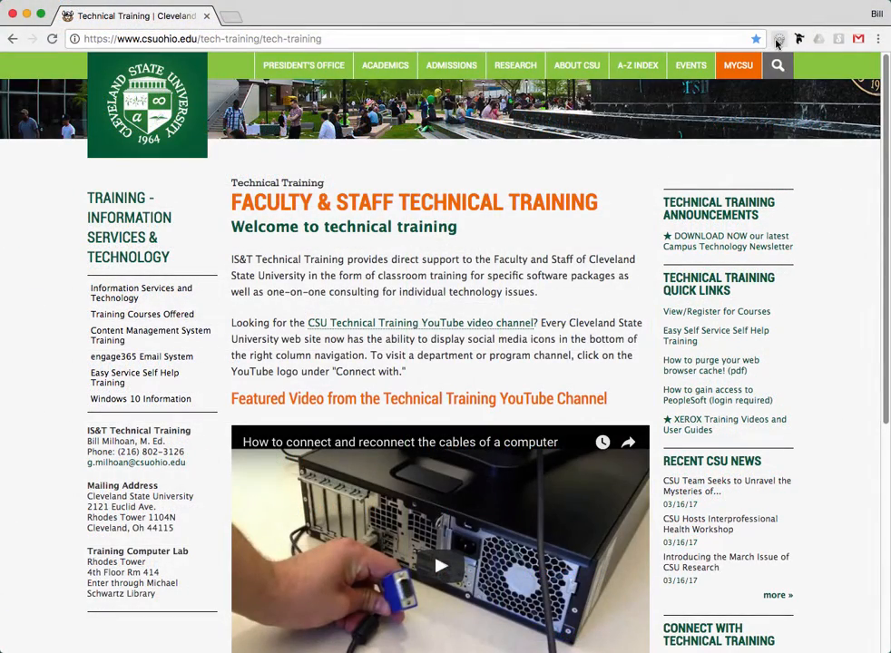
Resize the browser window to the "iphone 6 + real" preset and extend its height to preview the mobile layout
click(778, 38)
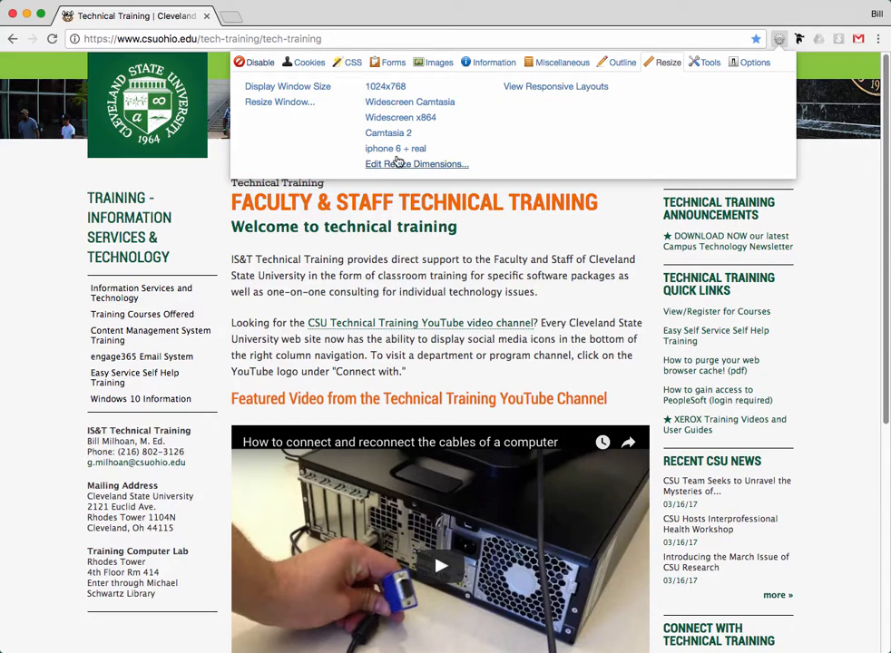
click(396, 149)
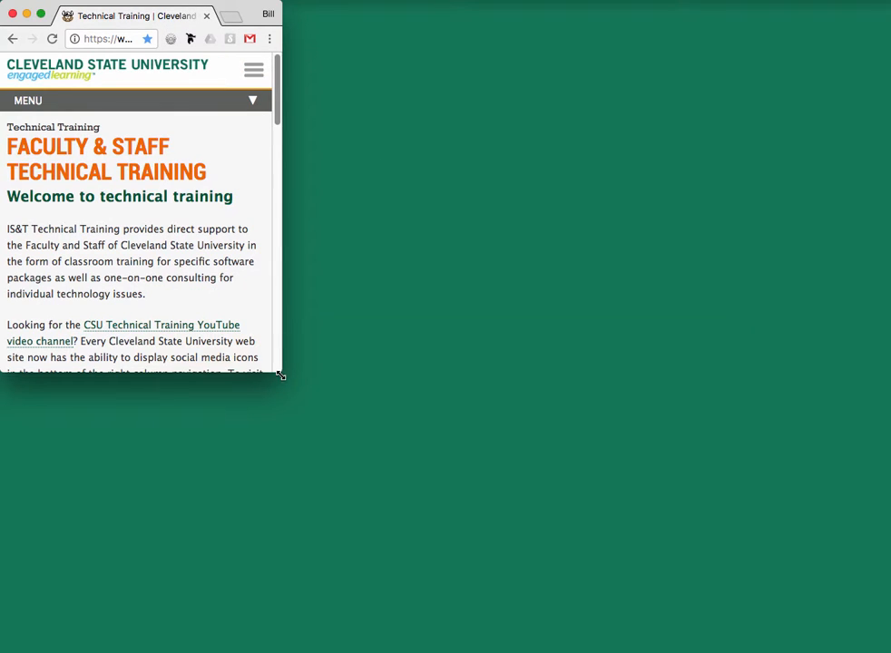
drag(258, 373, 252, 607)
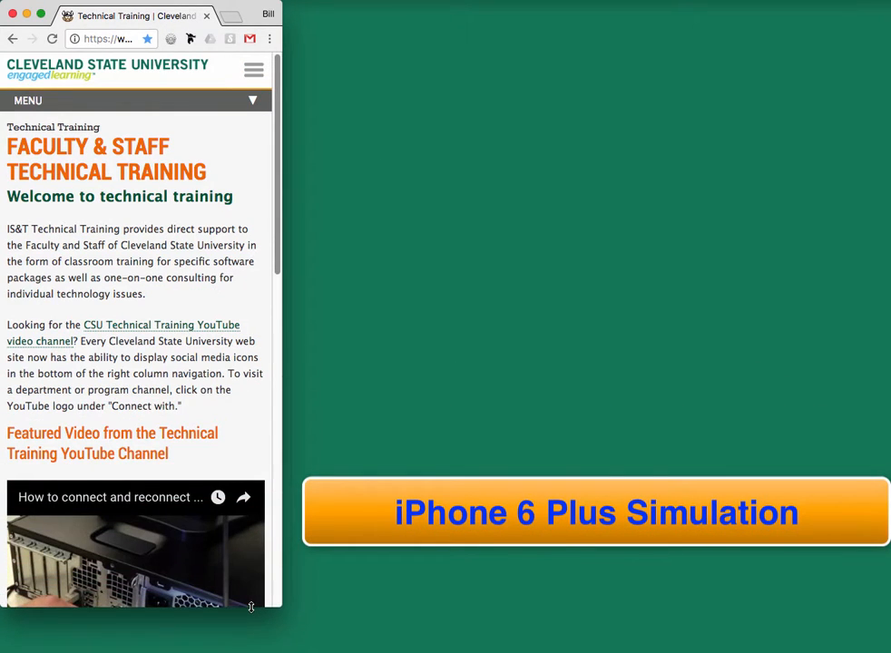
Check the mobile layout's expandable section navigation, the university-wide navigation and the content further down the page
click(254, 101)
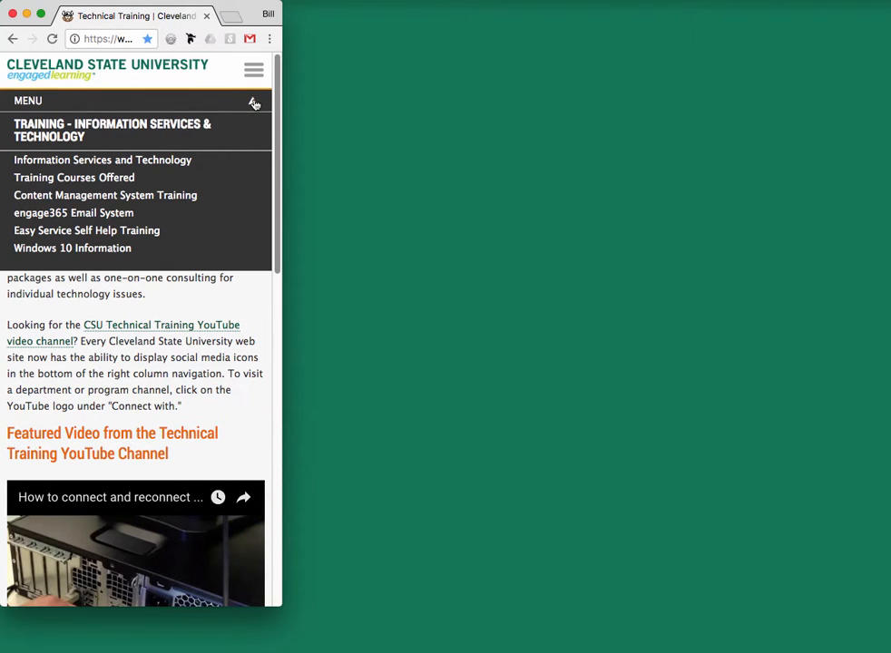
click(254, 102)
click(254, 71)
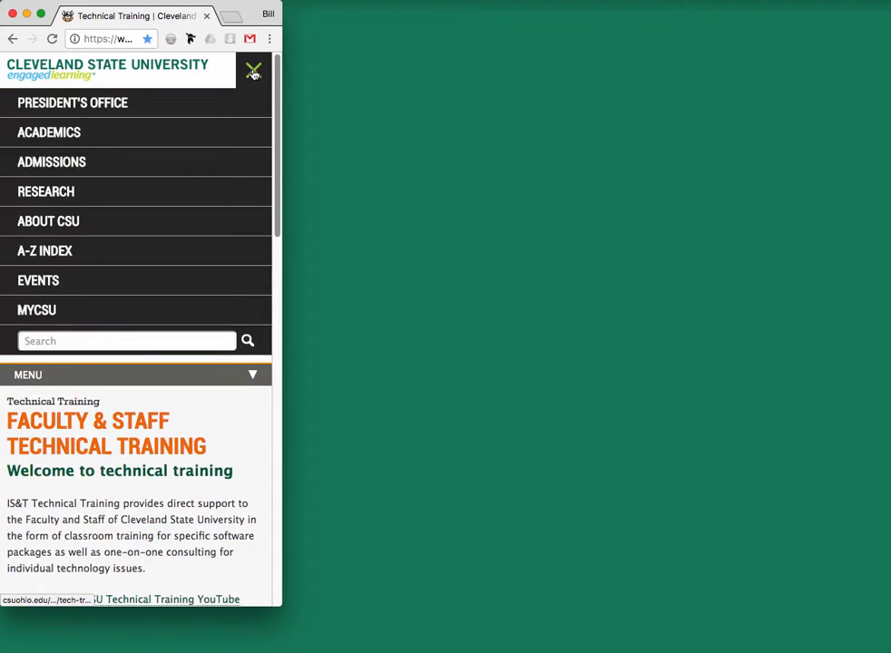
click(253, 72)
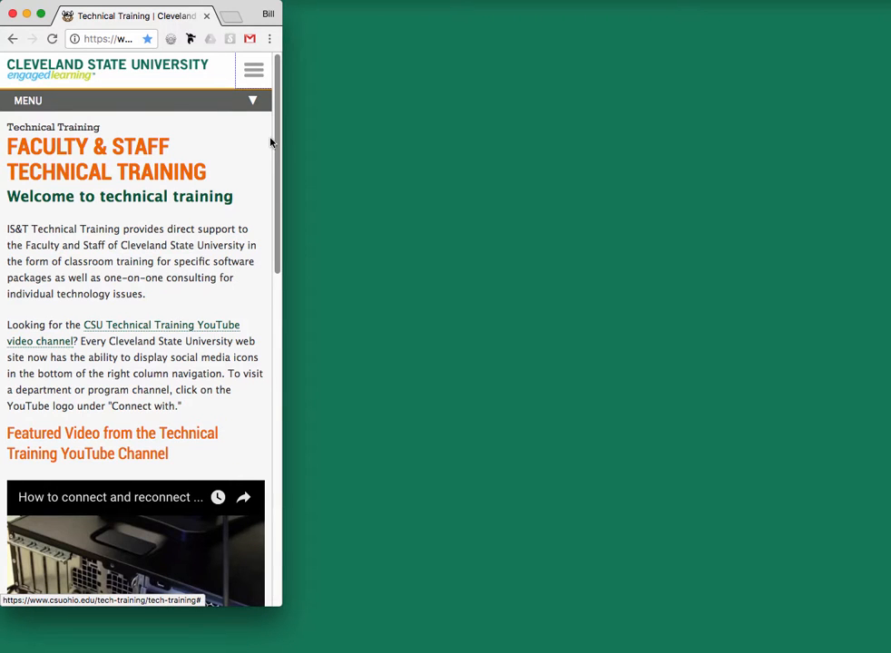
drag(276, 136, 260, 456)
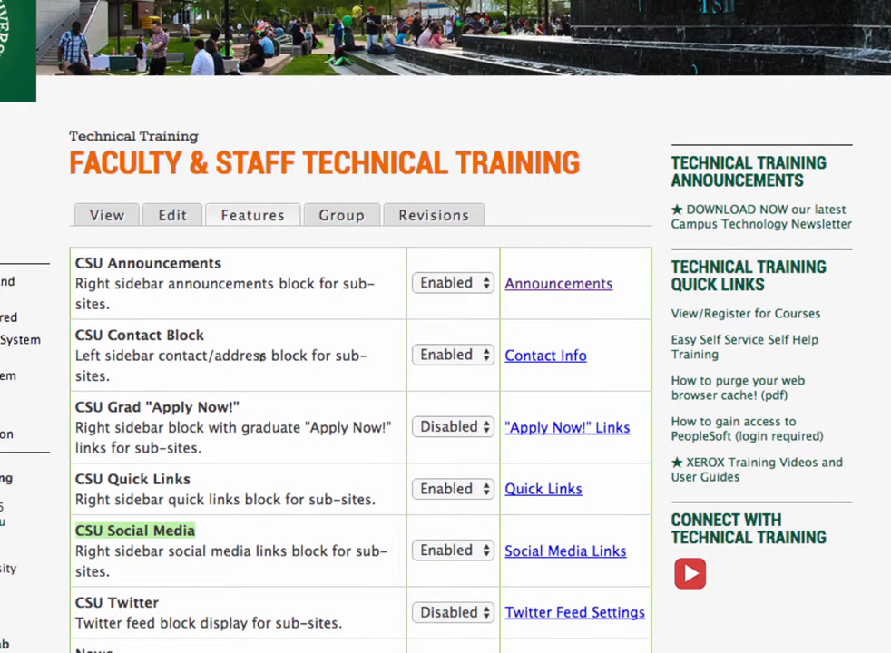
Examine the CSU Contact Block and CSU Grad "Apply Now!" entries on the Features page
drag(77, 335, 223, 332)
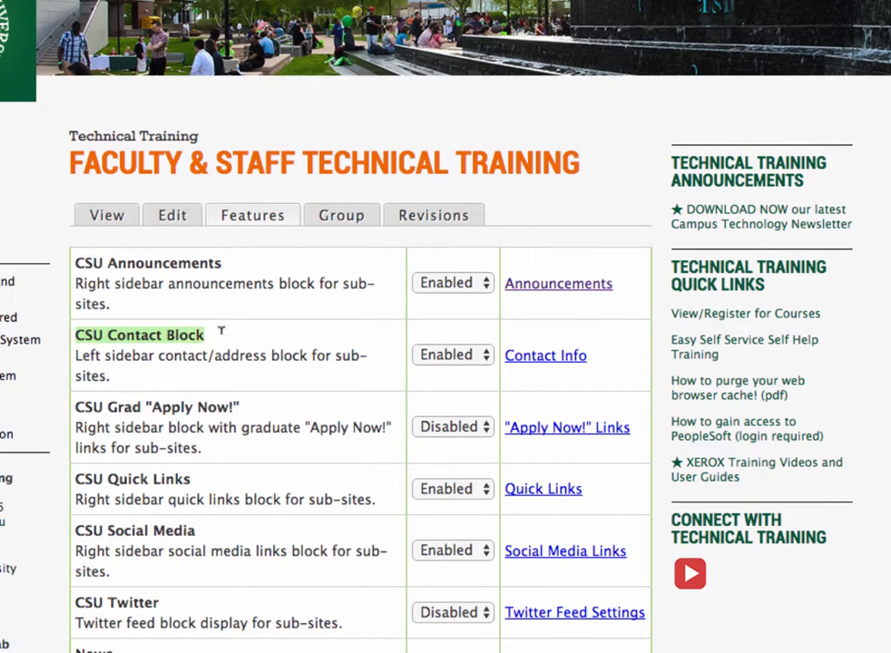
scroll(309, 372, down, 1)
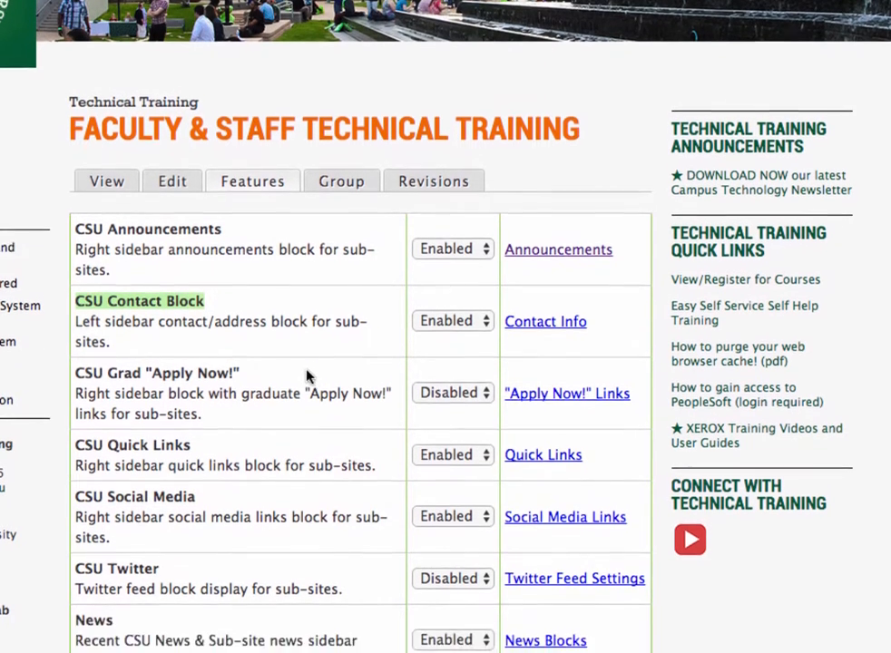
click(778, 585)
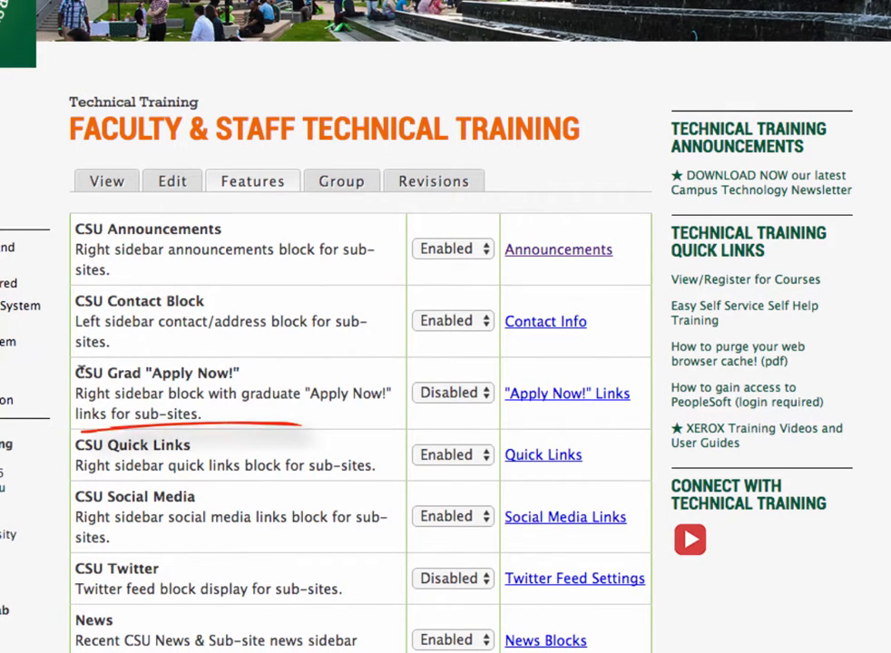
drag(75, 372, 243, 377)
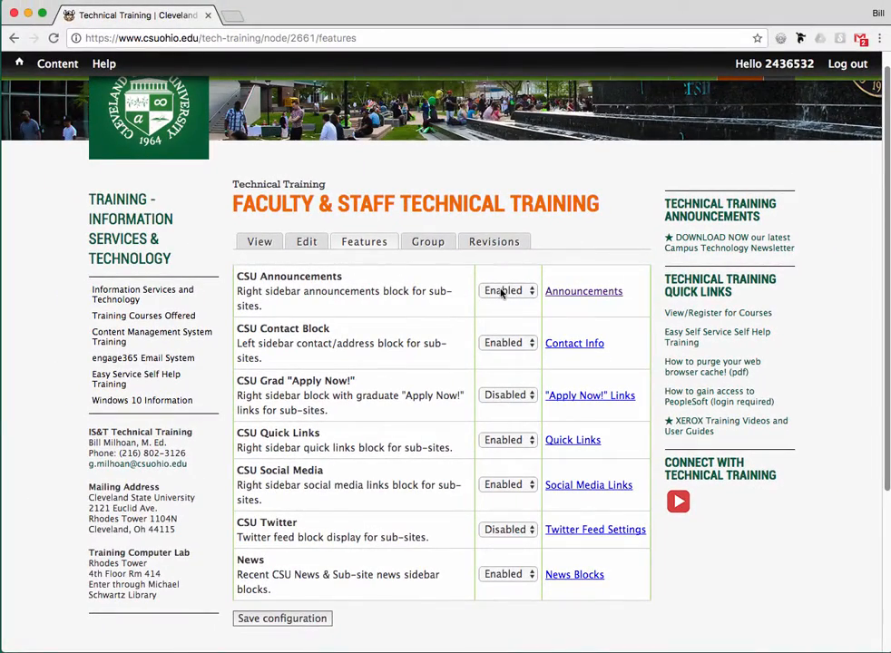
Open the Announcements settings and review Announcement 1's text and link and the Announcement 2 text field
click(572, 292)
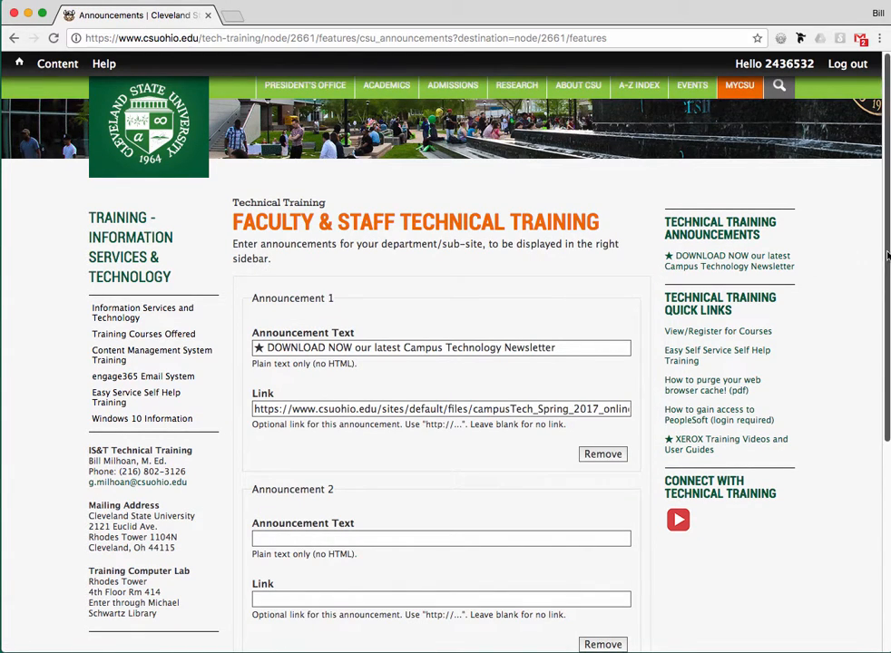
scroll(888, 257, down, 3)
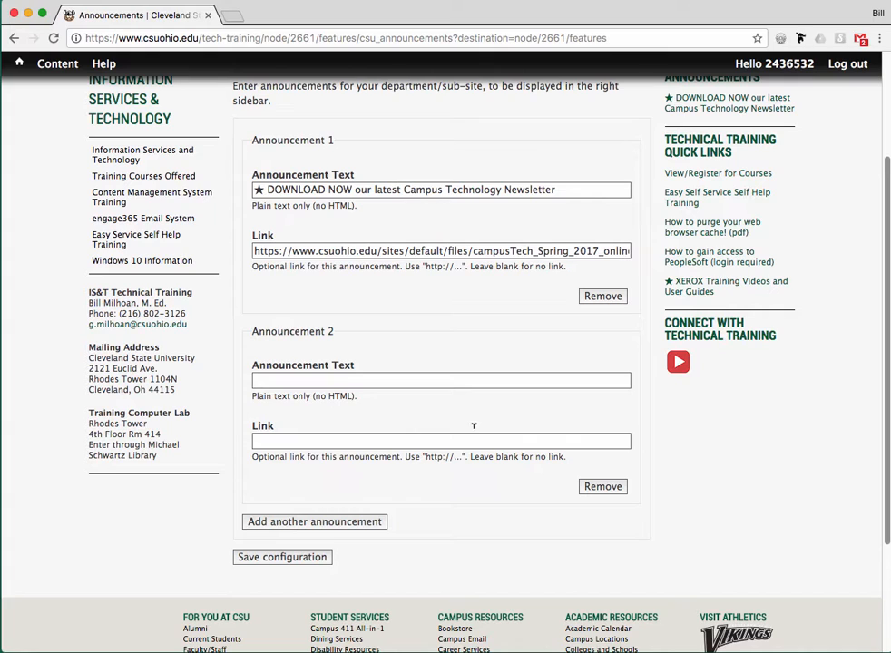
drag(592, 187, 239, 183)
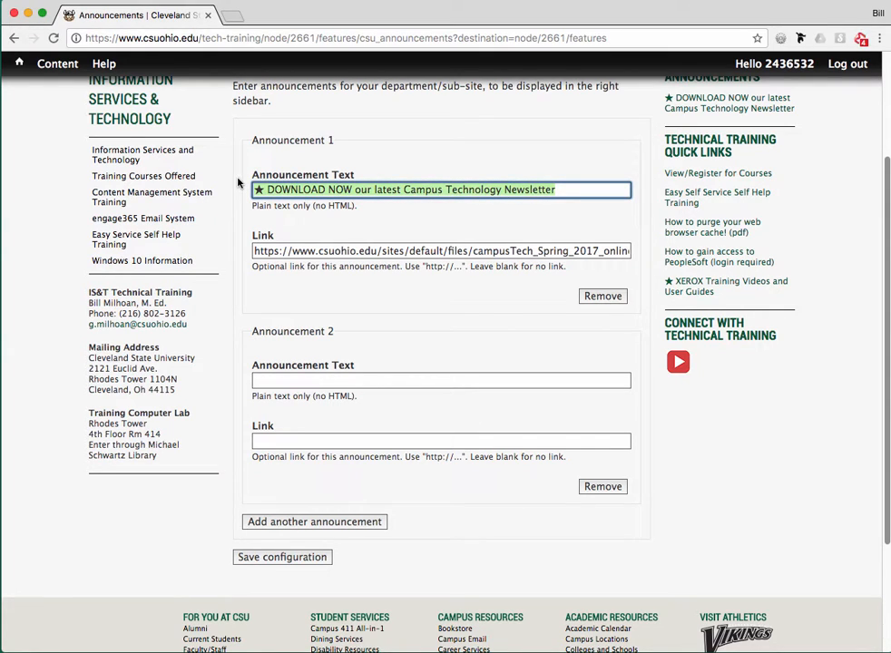
drag(624, 250, 253, 245)
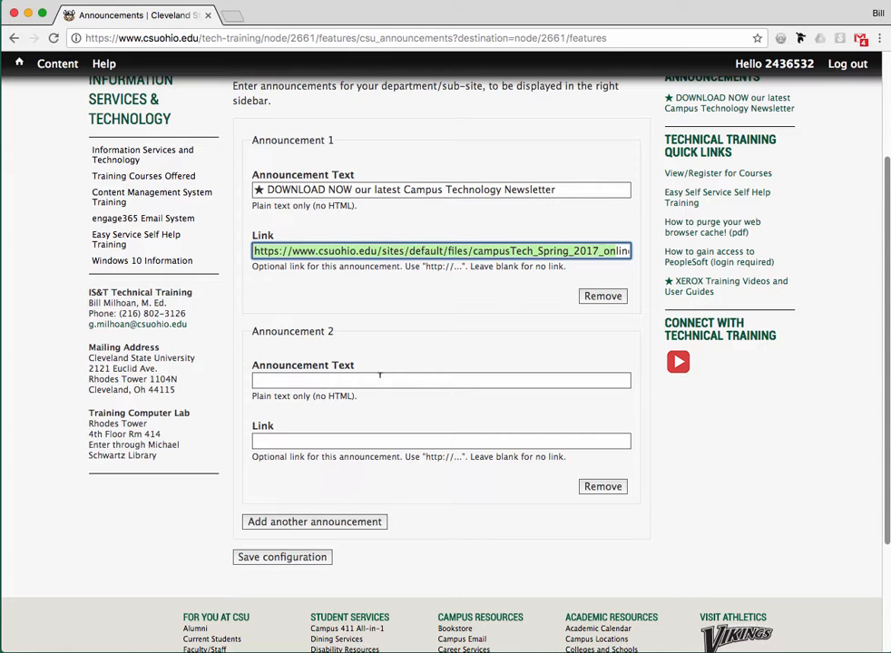
click(282, 378)
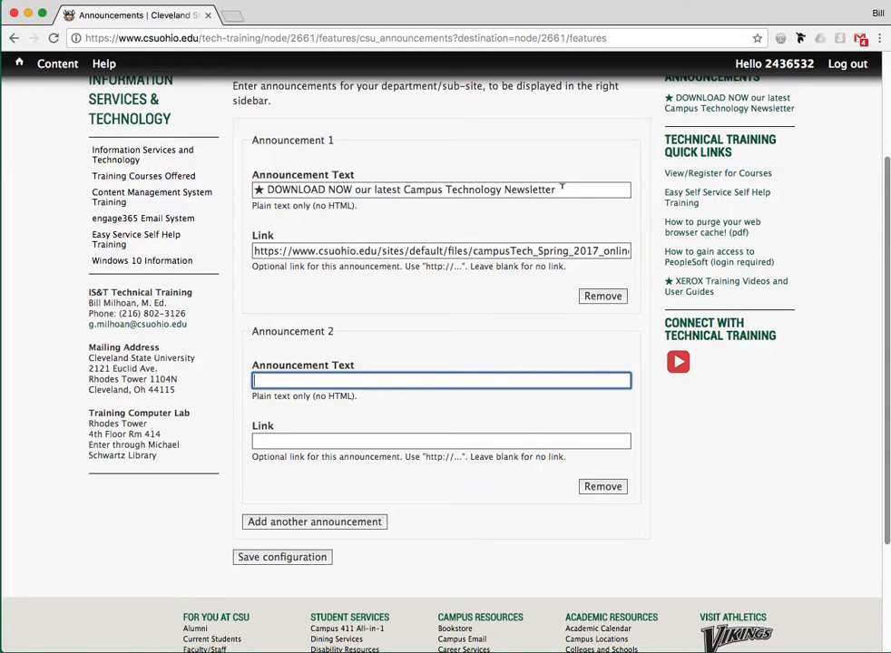
drag(561, 186, 371, 183)
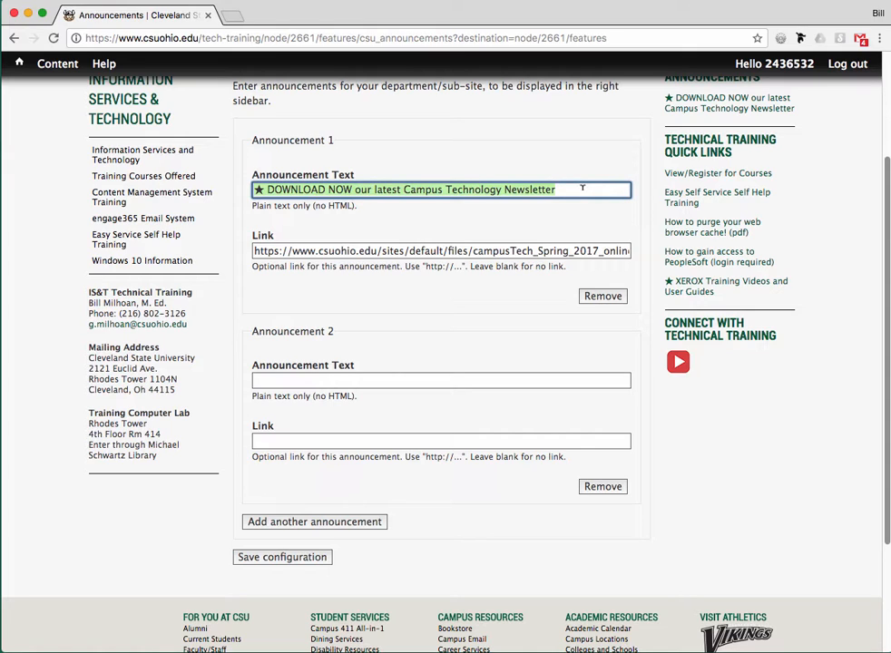
Remove the empty Announcement 2 and save the announcements configuration
click(272, 189)
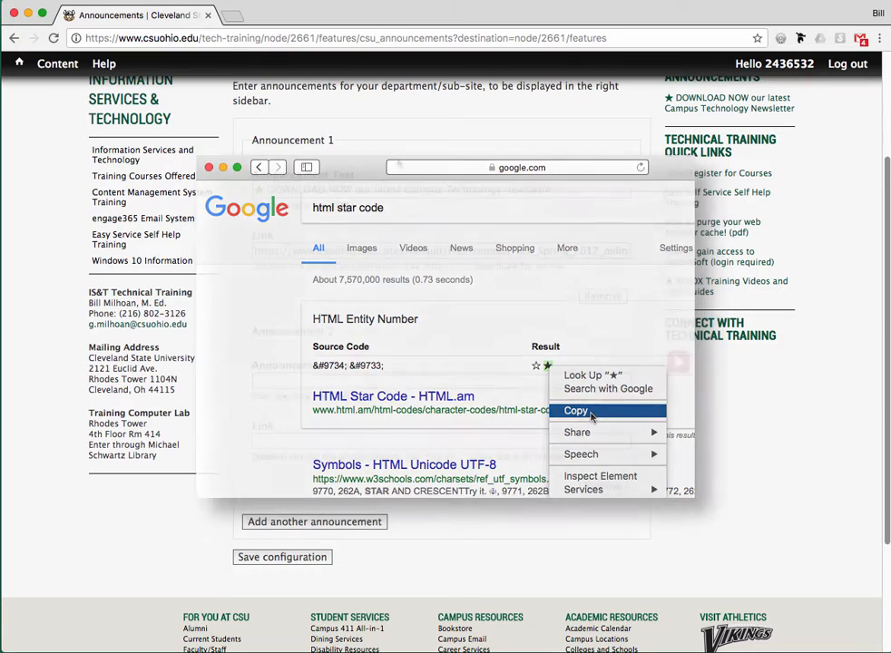
scroll(781, 200, up, 3)
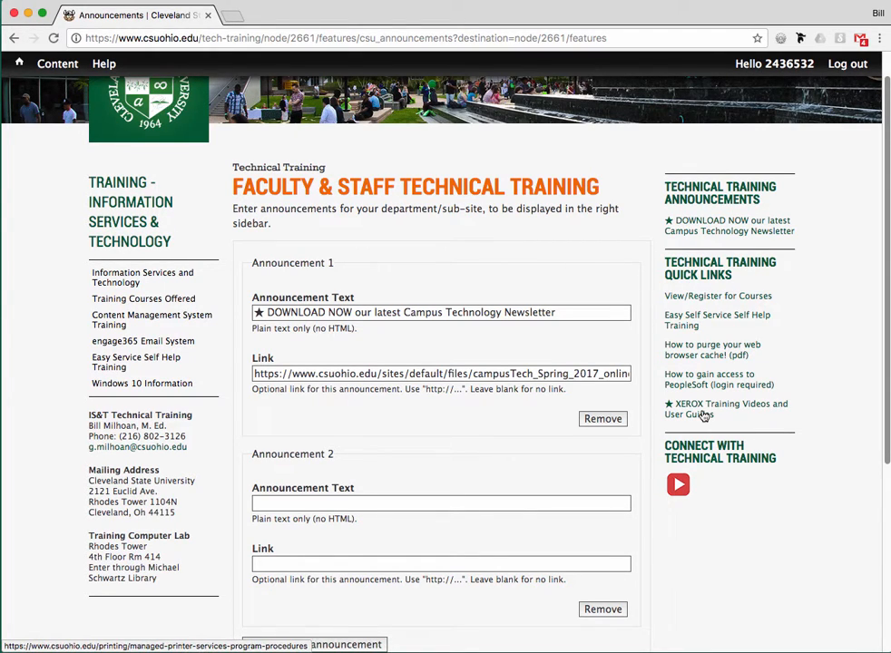
scroll(602, 561, down, 3)
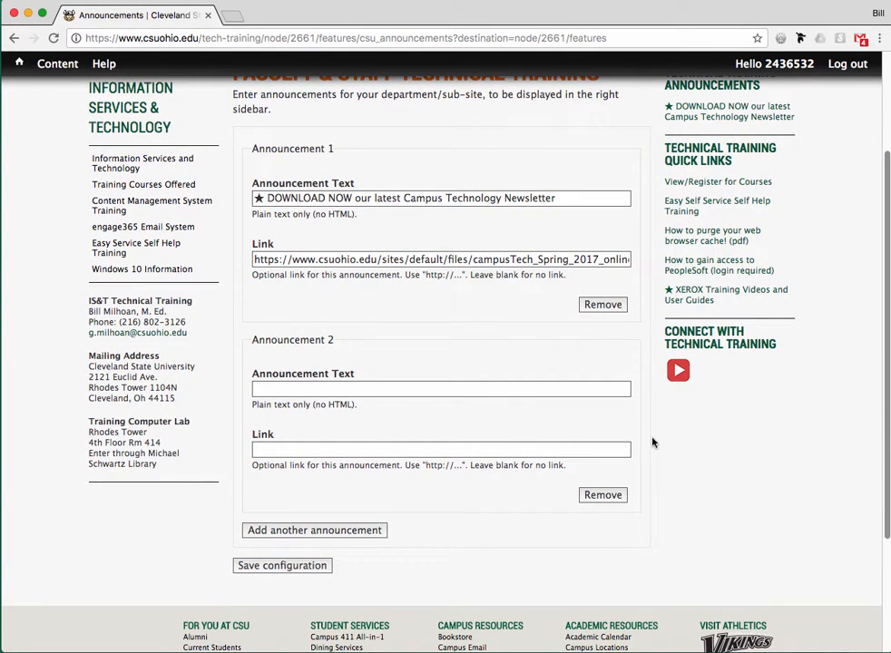
click(613, 496)
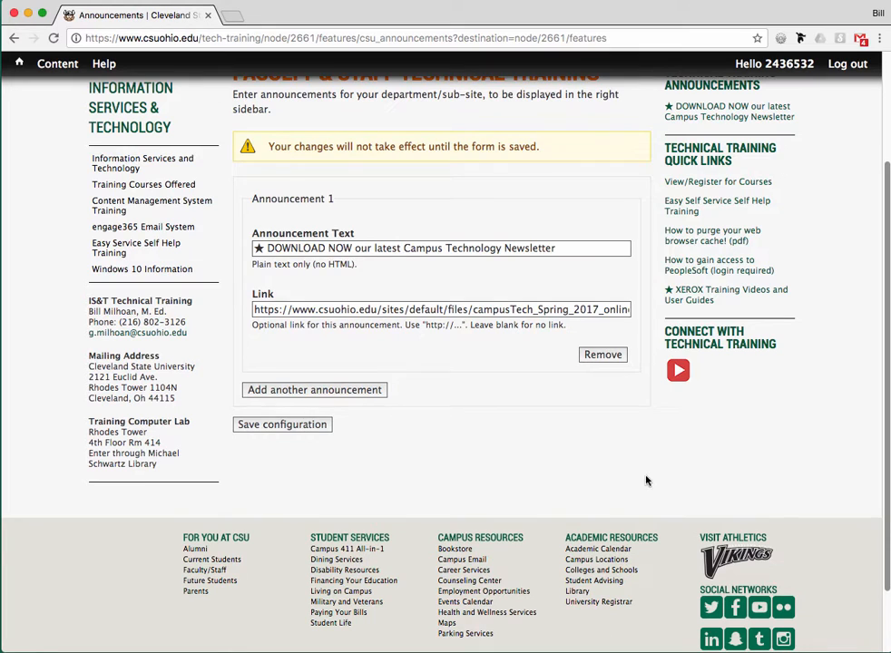
scroll(610, 484, up, 3)
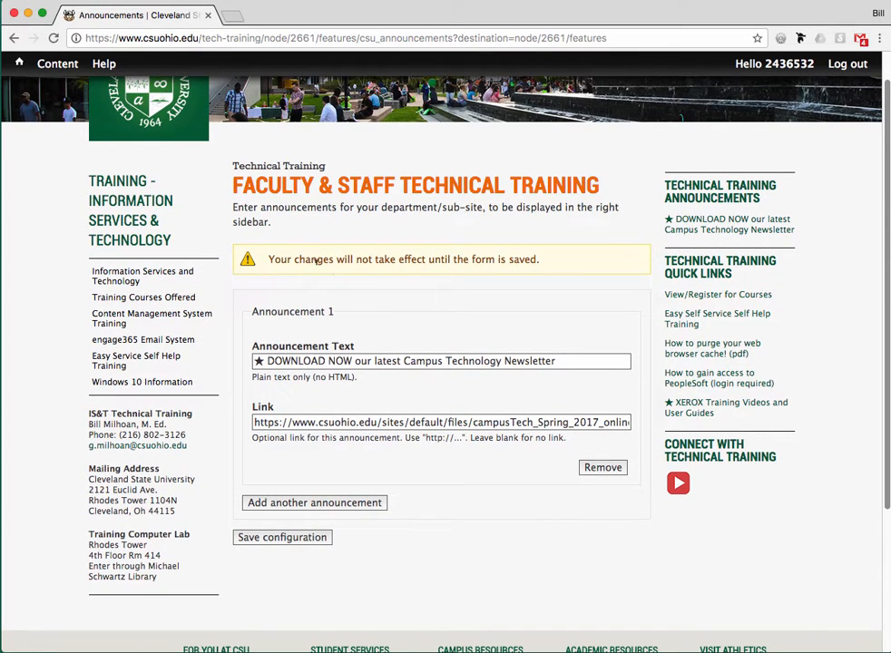
drag(274, 259, 552, 258)
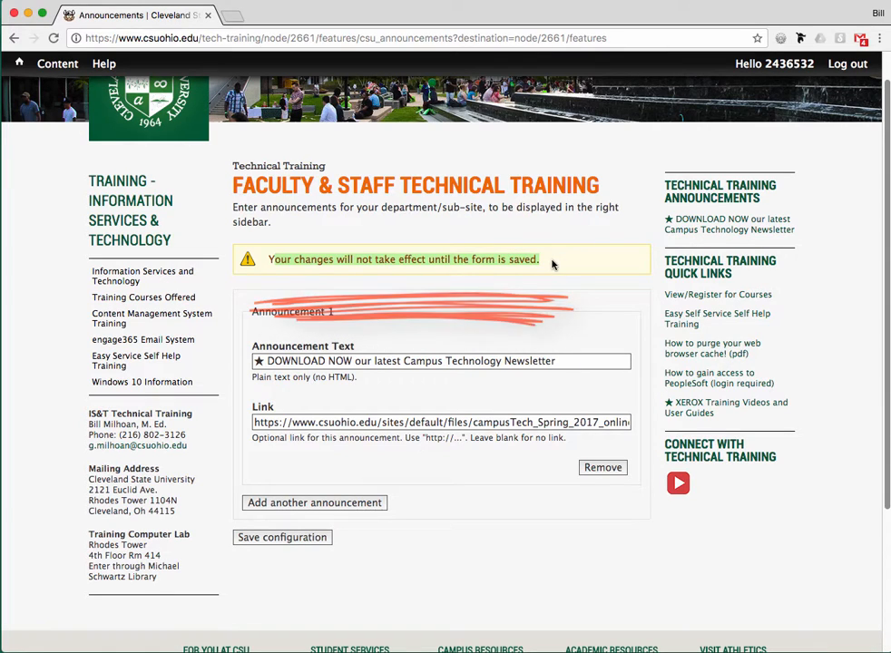
click(278, 540)
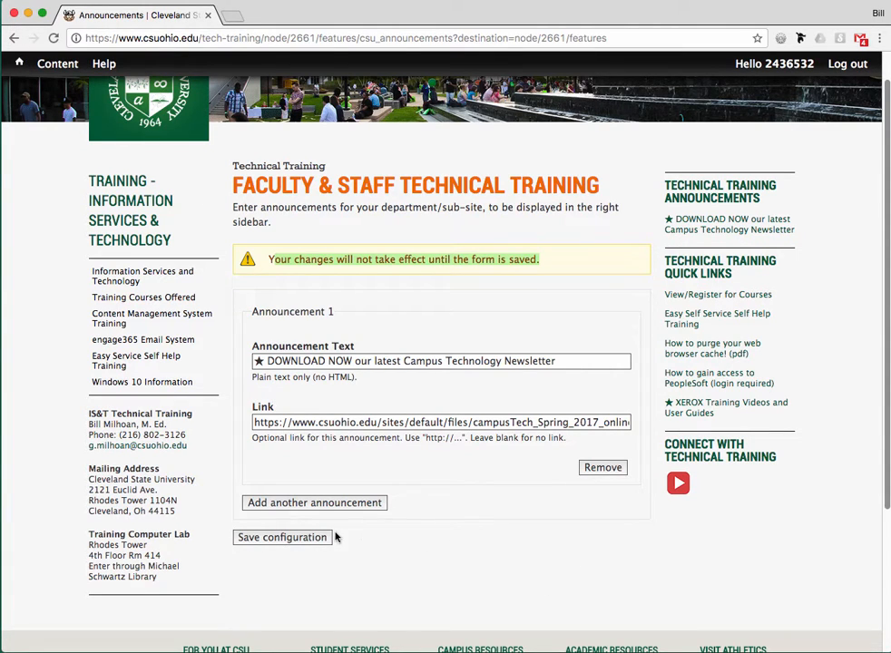
click(280, 539)
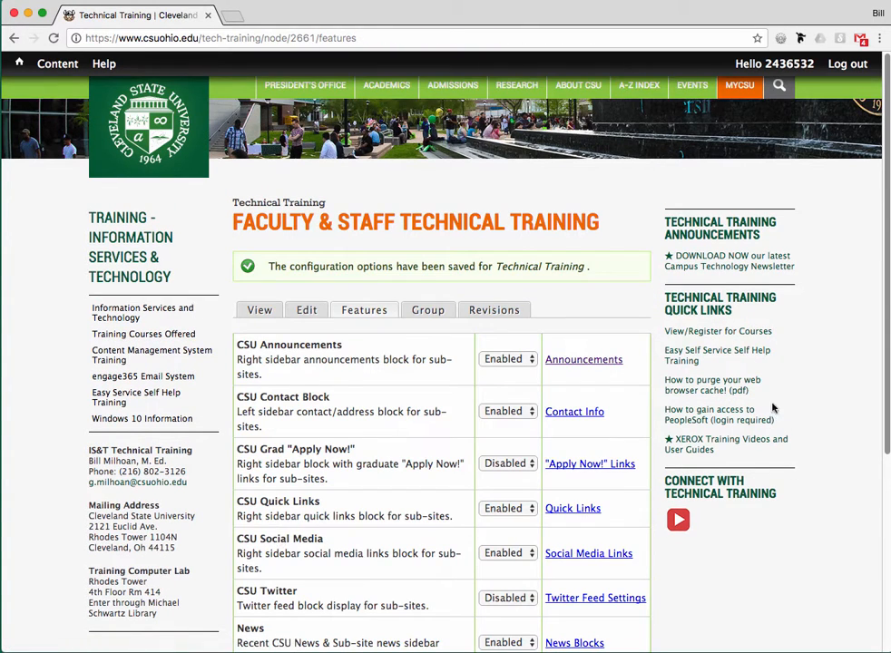
Reopen the Announcements settings to check the saved entries and return to the Features page
click(579, 360)
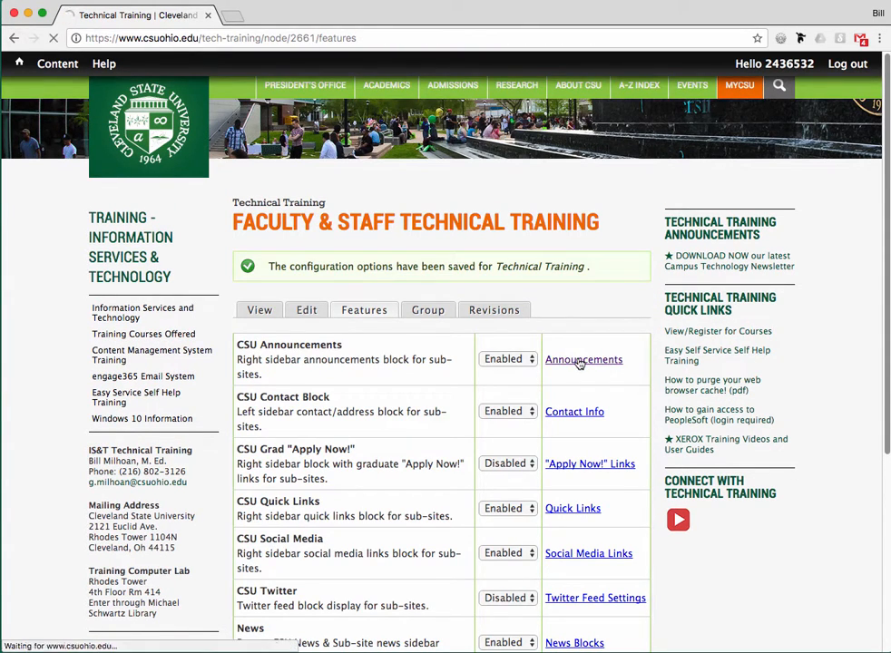
scroll(541, 438, down, 2)
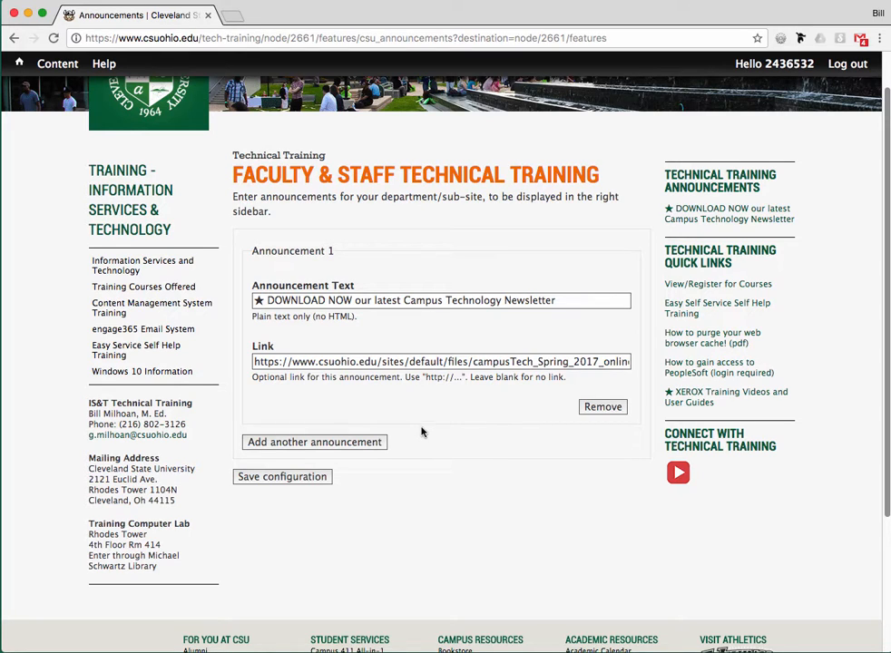
click(13, 41)
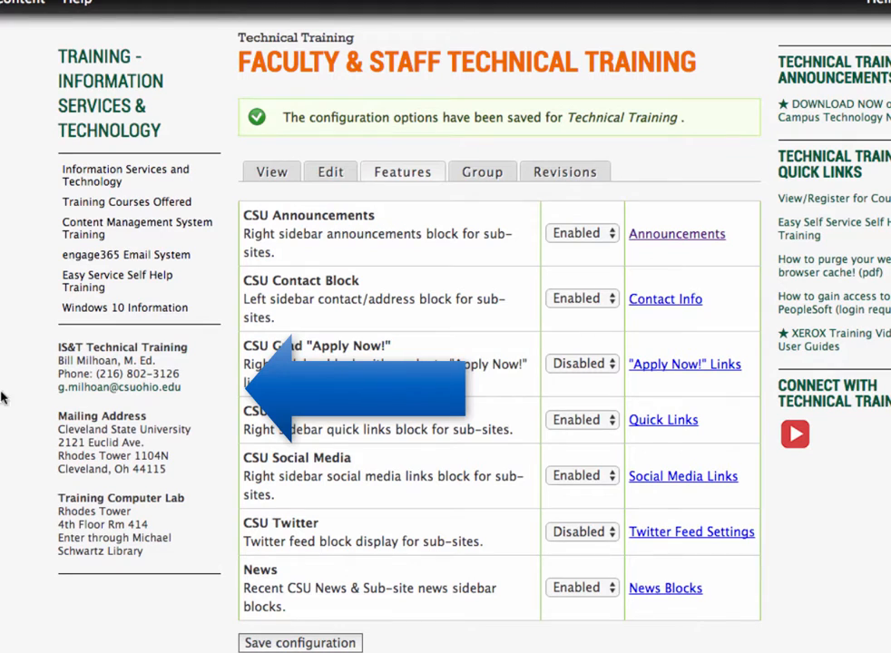
Locate the contact block in the sub-site's sidebar, open the Contact Info settings and expand Contact 1
mouse_move(57, 346)
mouse_down()
mouse_move(181, 372)
mouse_move(185, 386)
mouse_move(145, 443)
mouse_move(184, 477)
mouse_move(184, 542)
mouse_up()
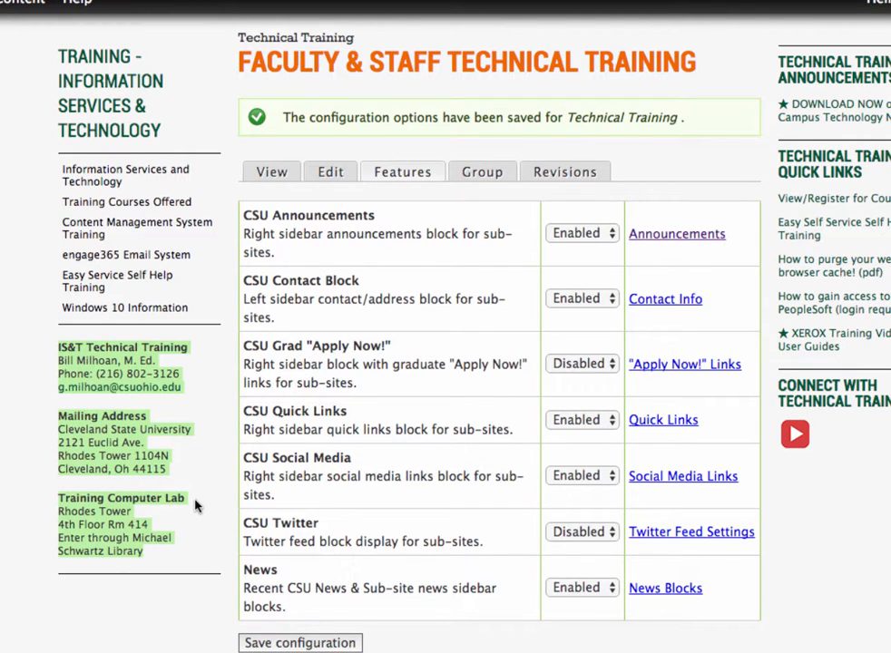
click(669, 306)
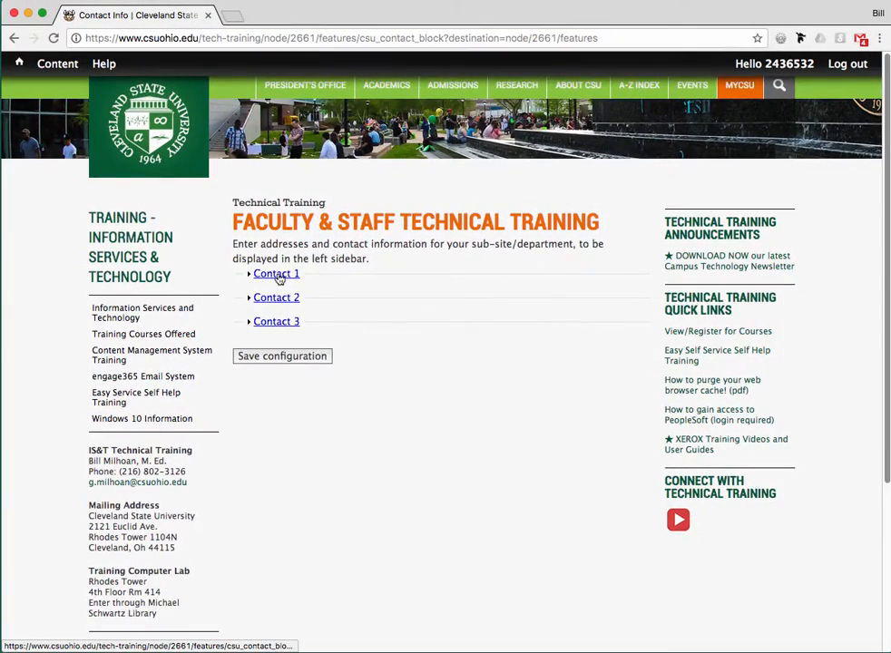
click(276, 274)
scroll(707, 466, up, 2)
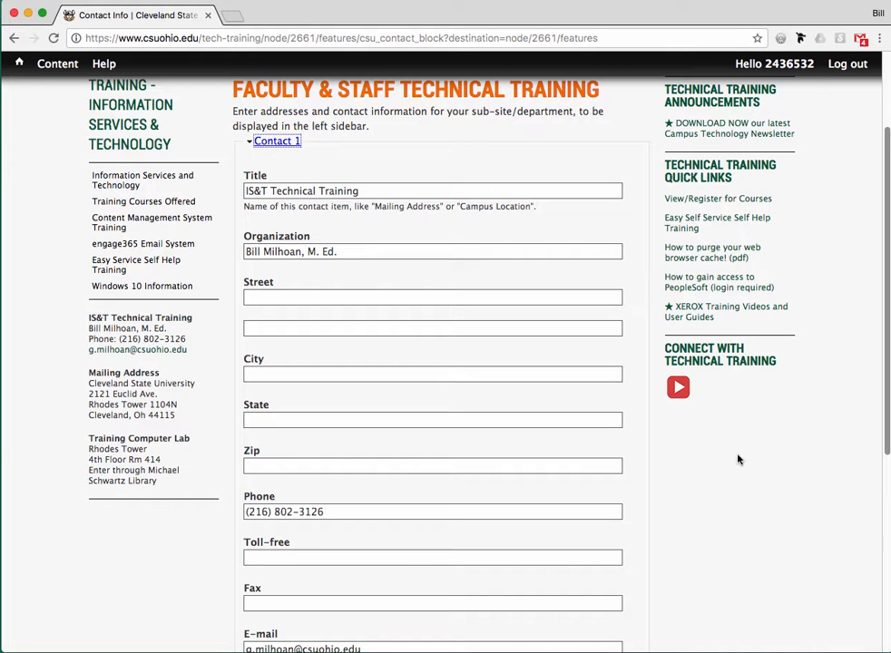
scroll(740, 460, up, 1)
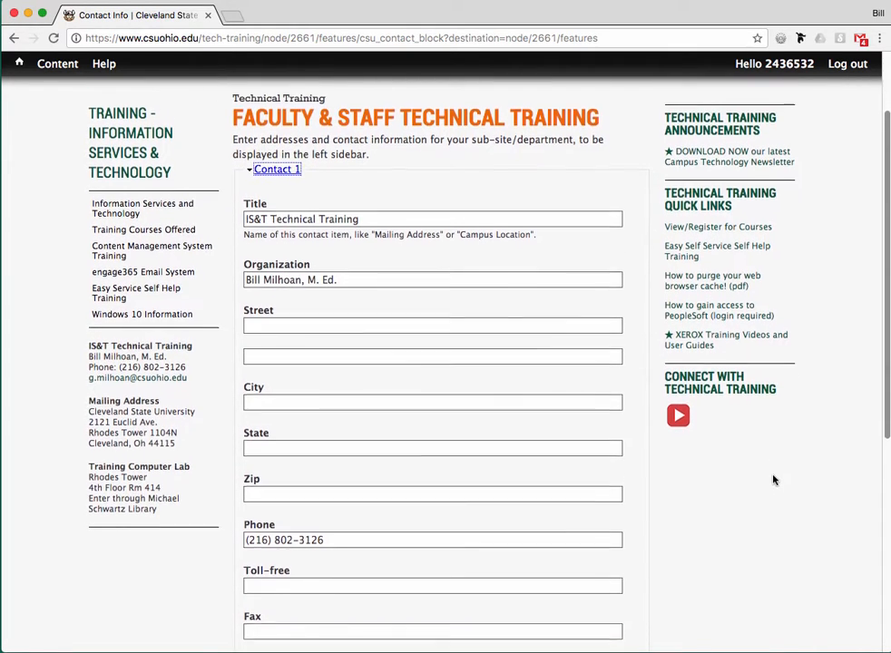
scroll(772, 479, down, 1)
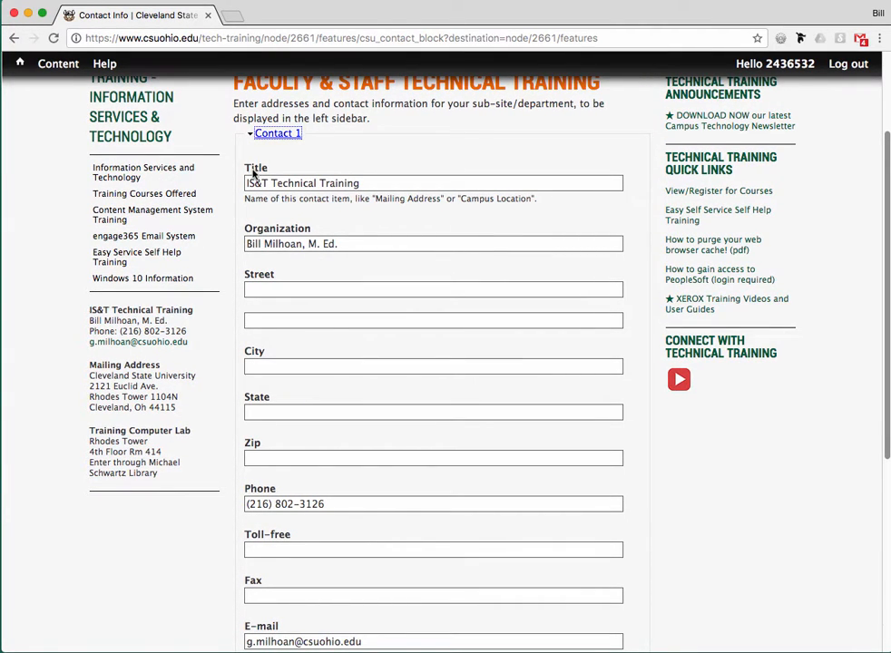
Review Contact 1's fields from Organization, Street and City down to E-mail
drag(260, 229, 319, 233)
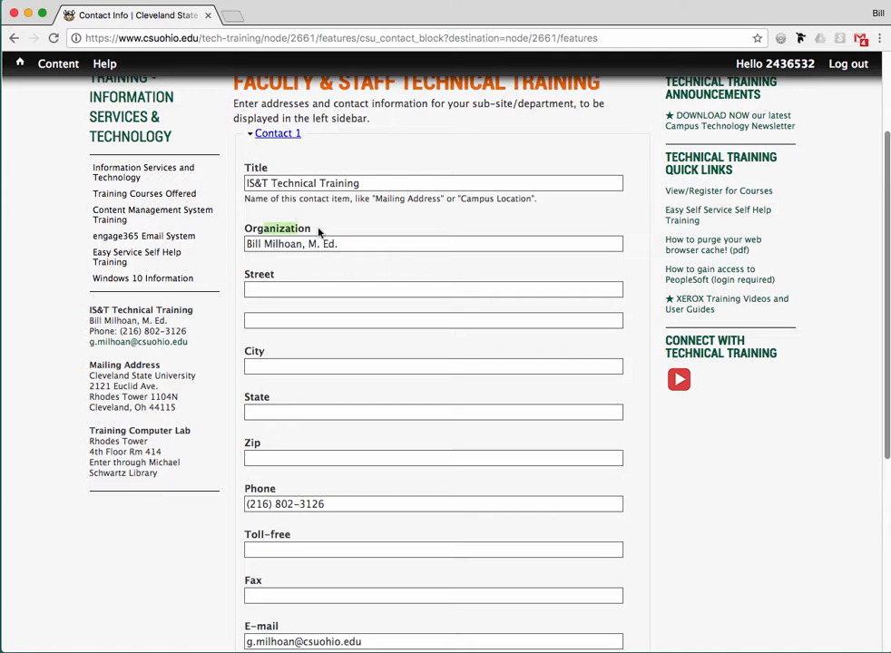
drag(246, 285, 298, 277)
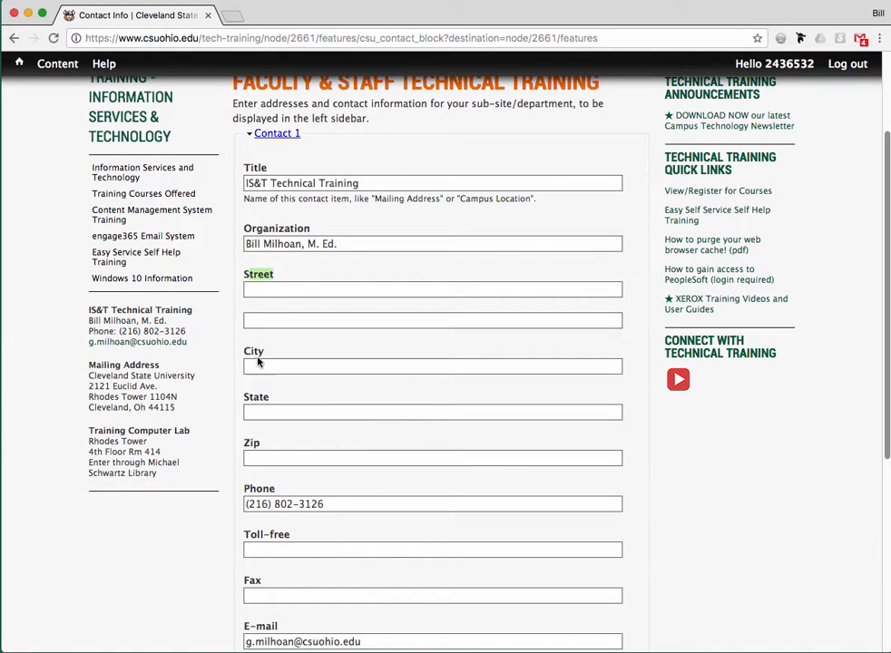
drag(251, 352, 256, 352)
scroll(433, 396, down, 1)
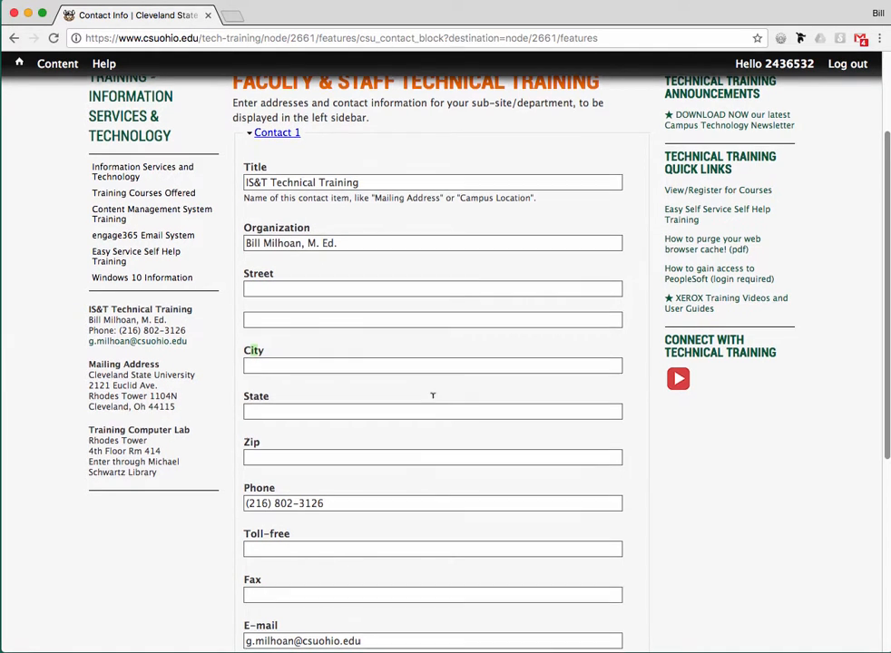
scroll(432, 396, down, 4)
scroll(610, 423, up, 2)
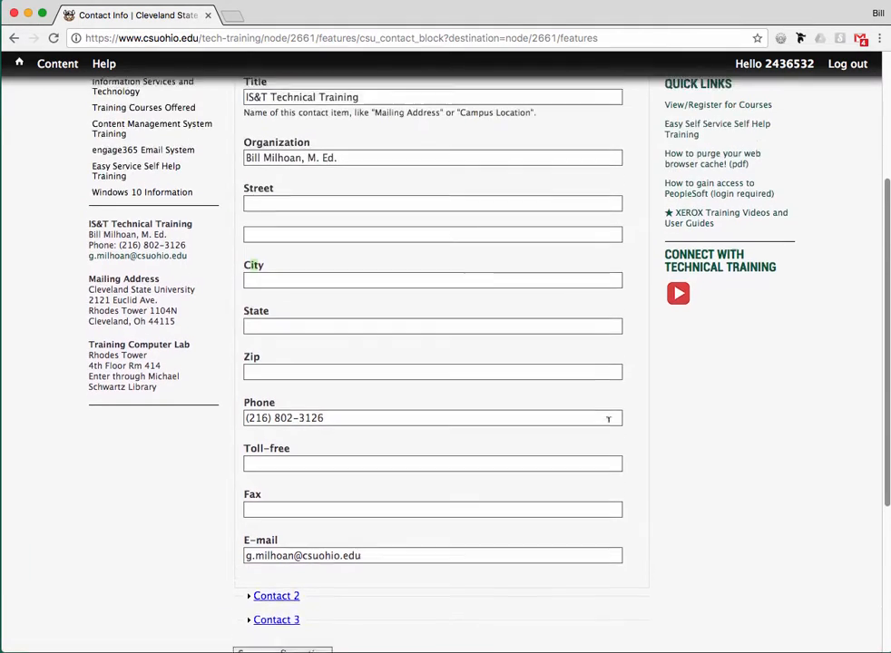
scroll(608, 418, up, 4)
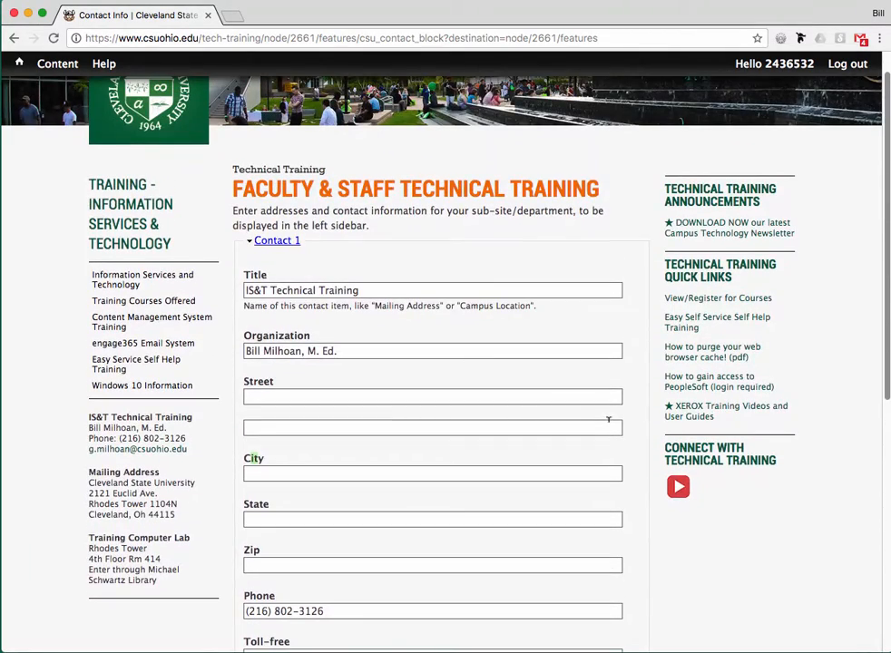
Compare Contact 1's Title and E-mail fields with the matching lines in the sidebar contact block
drag(248, 276, 355, 285)
drag(195, 418, 91, 415)
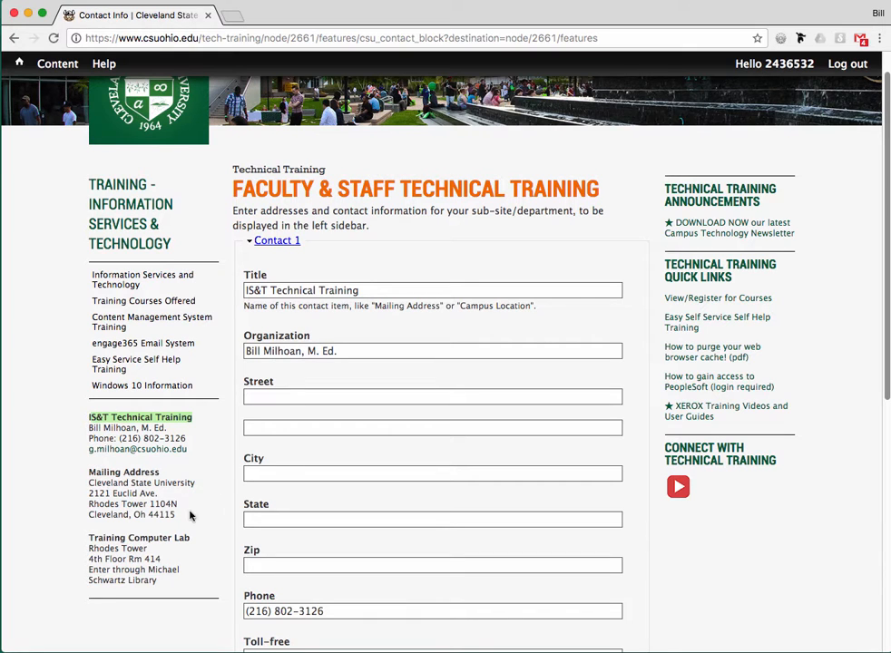
scroll(447, 504, down, 5)
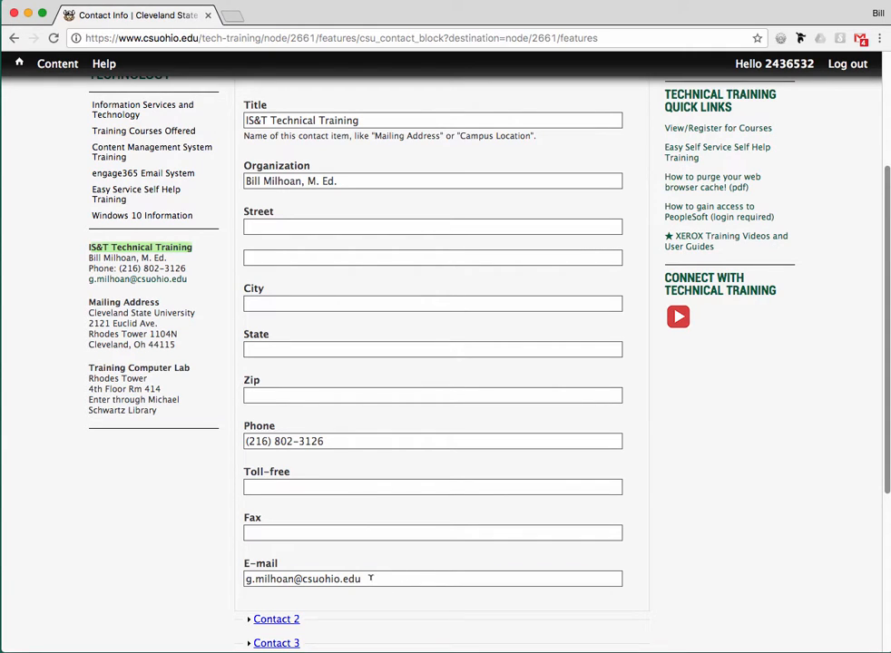
triple_click(371, 578)
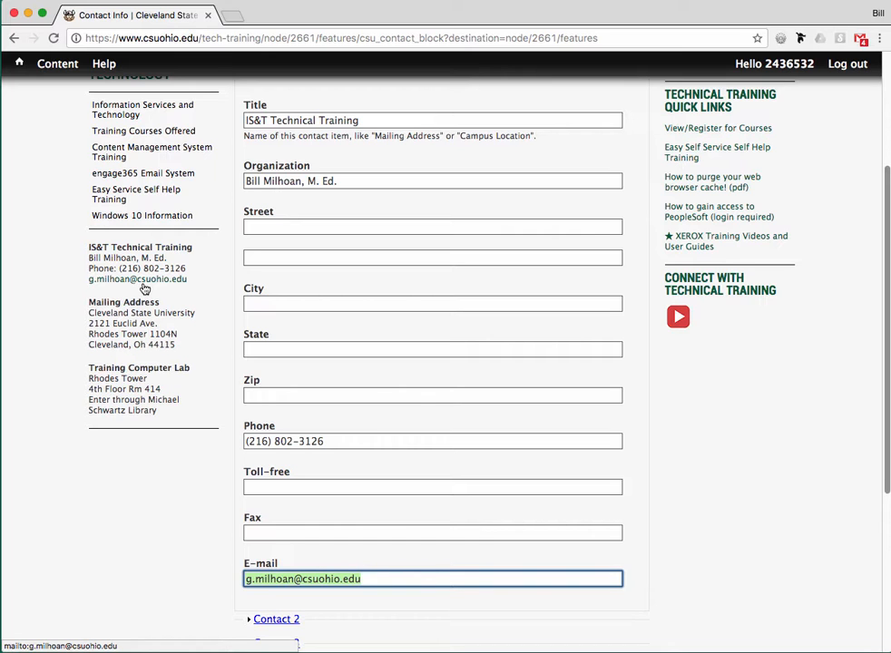
scroll(786, 388, up, 3)
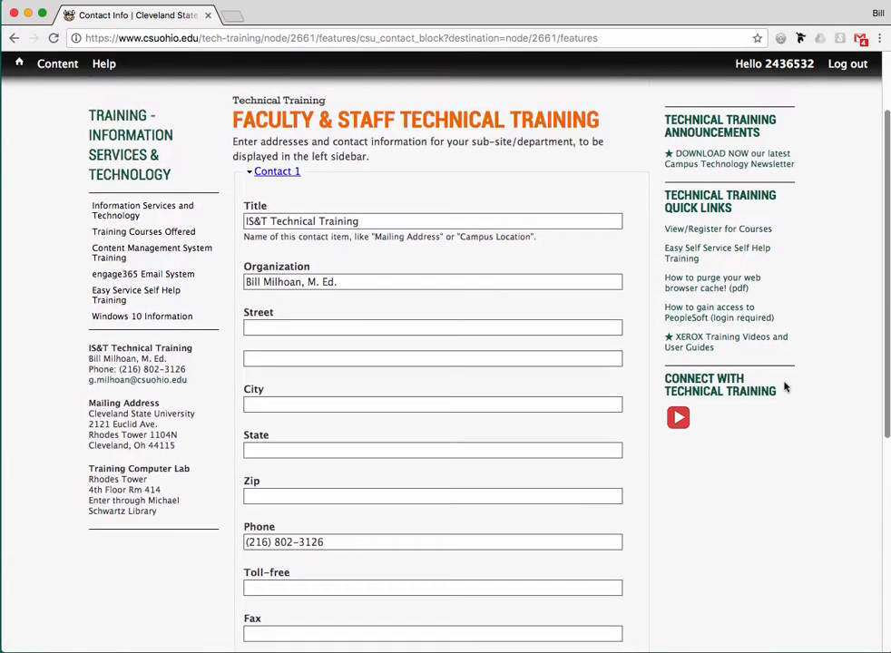
Examine Contact 1's Organization and Phone entries and the remaining fields of the form
mouse_move(262, 270)
mouse_down()
mouse_move(378, 269)
mouse_move(246, 277)
mouse_up()
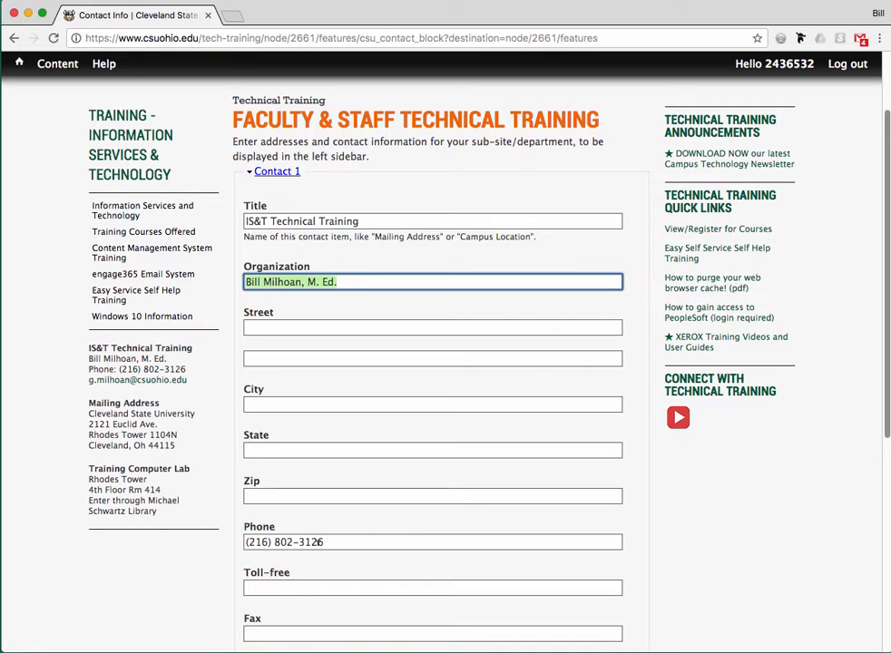
drag(322, 541, 248, 541)
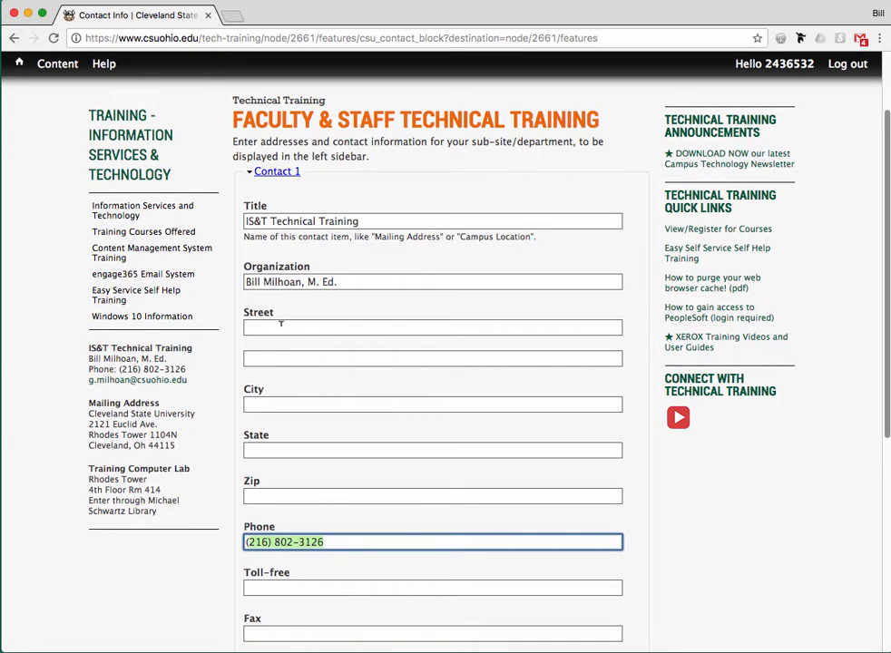
scroll(677, 525, down, 3)
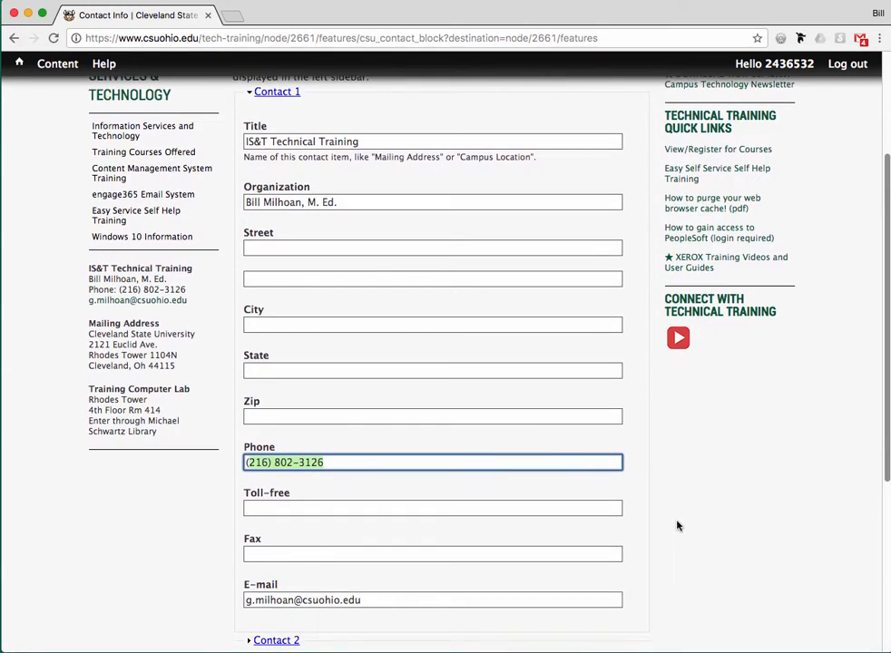
scroll(677, 525, down, 4)
scroll(677, 526, up, 7)
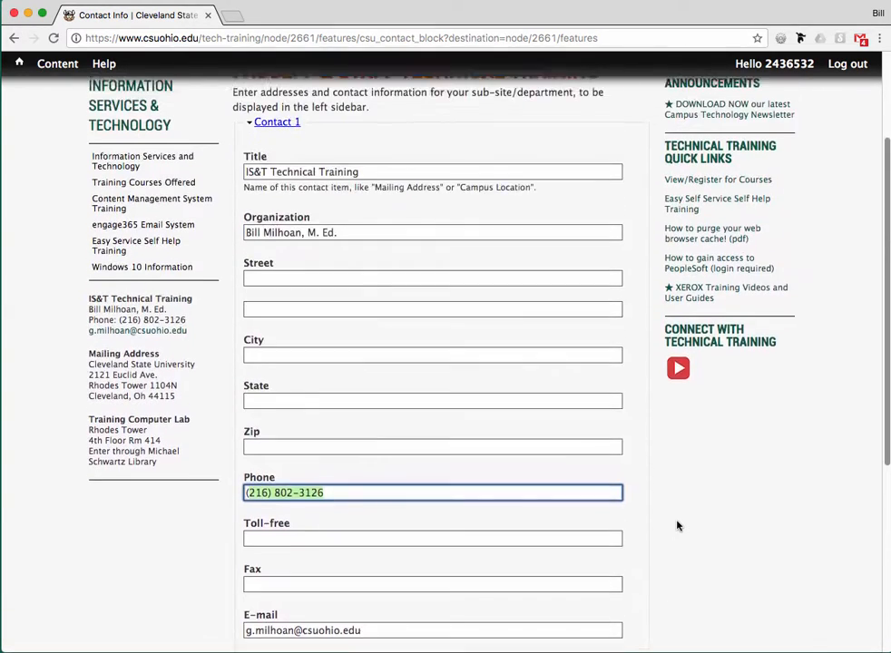
Collapse Contact 1 and check the IS&T Technical Training and Mailing Address entries in the sidebar
click(296, 208)
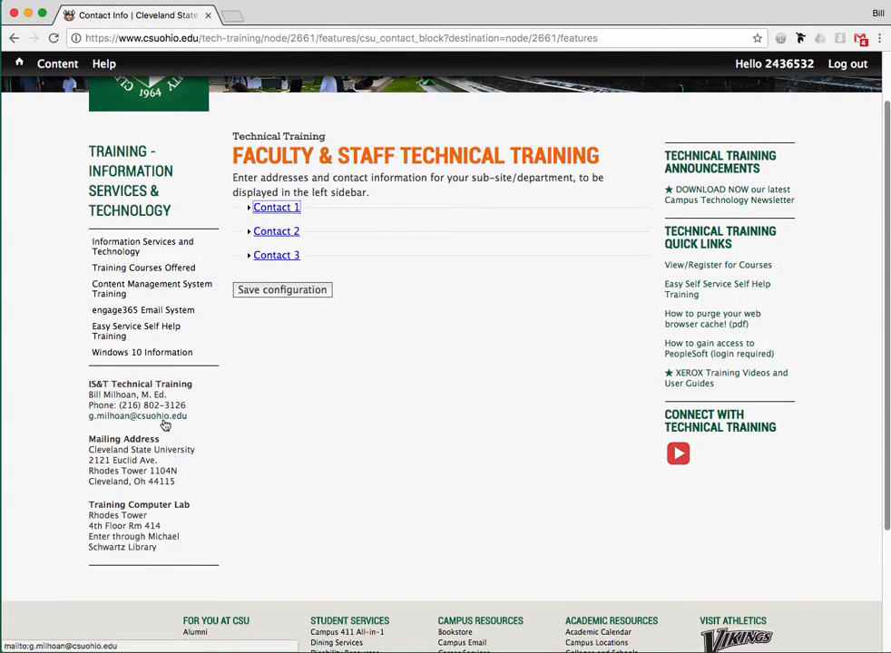
drag(88, 382, 184, 407)
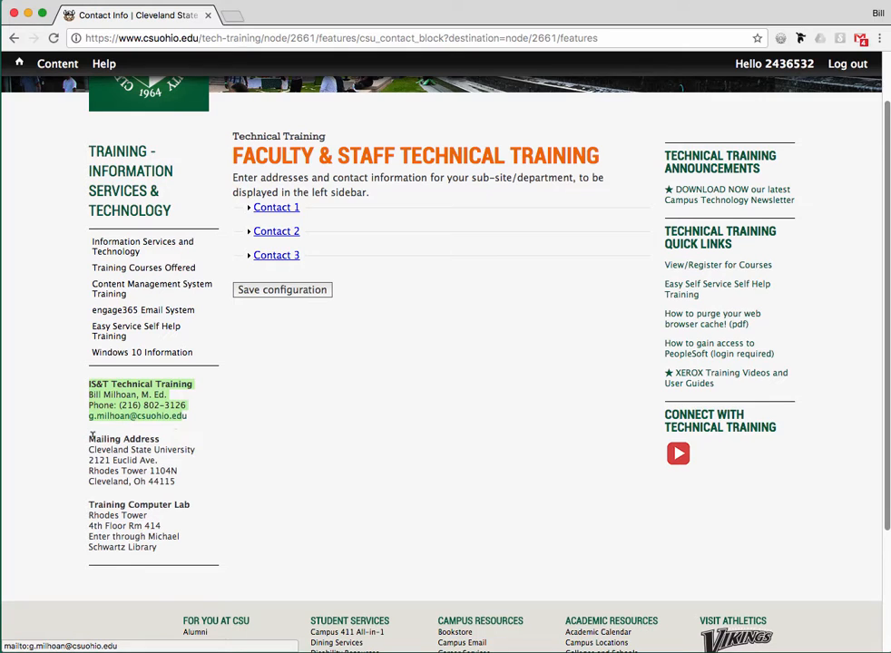
drag(88, 436, 179, 487)
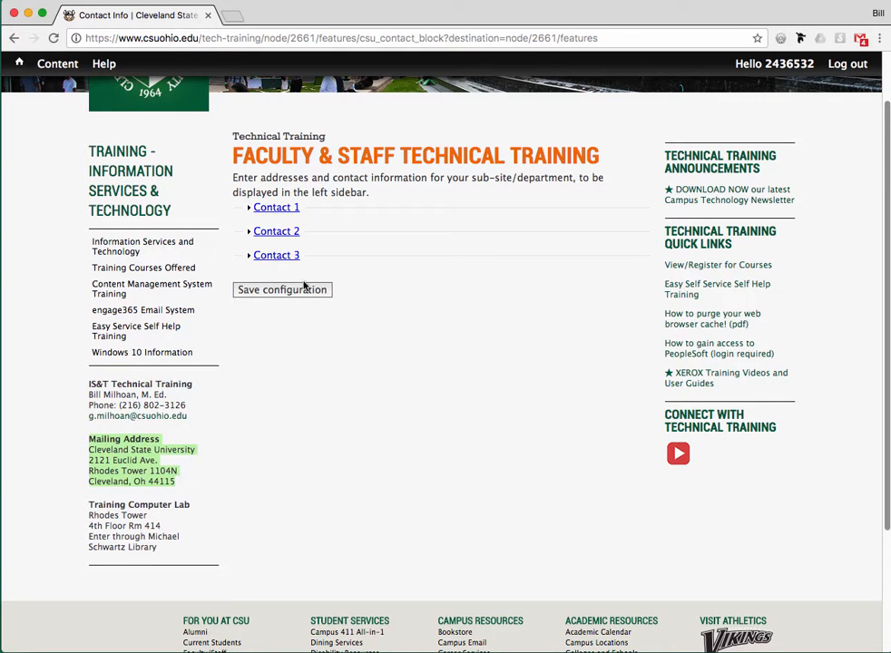
Expand Contact 2 to review its mailing address fields, check the Training Computer Lab entry in the sidebar, and collapse Contact 2
click(277, 233)
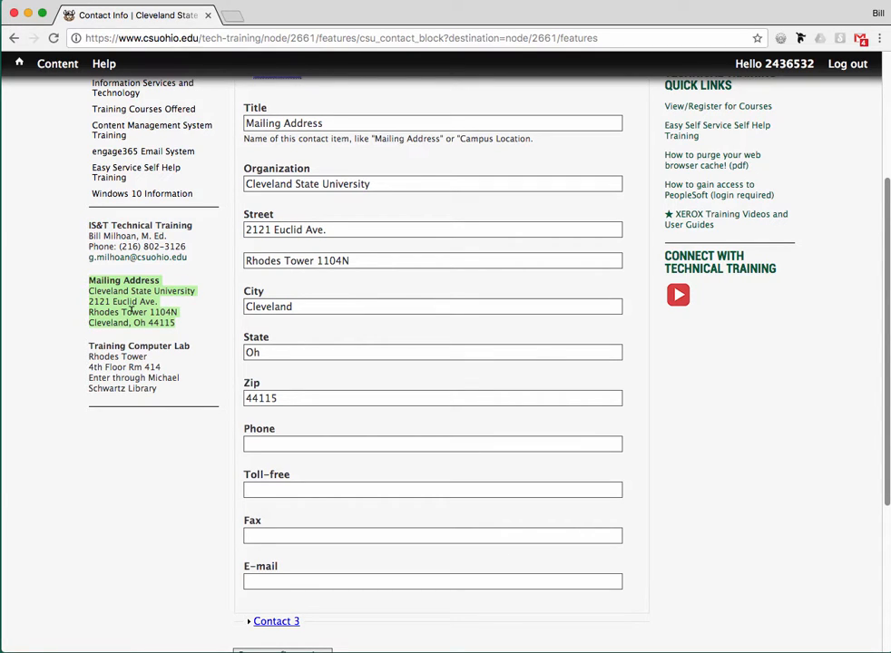
drag(88, 342, 163, 389)
scroll(356, 218, up, 1)
scroll(355, 218, up, 2)
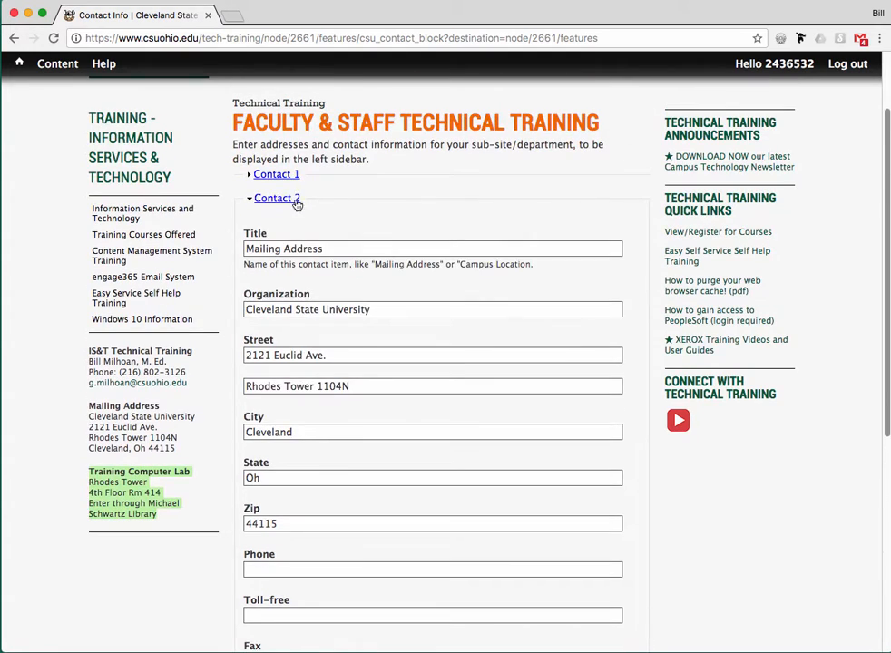
click(277, 198)
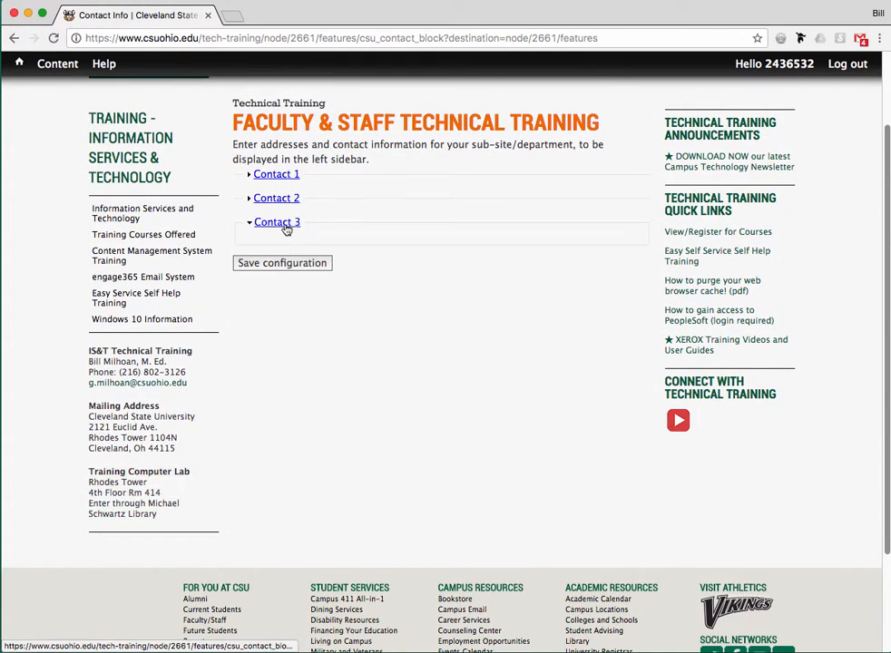
Expand Contact 3, compare its fields with the Training Computer Lab sidebar entry, and return to the features list
click(277, 222)
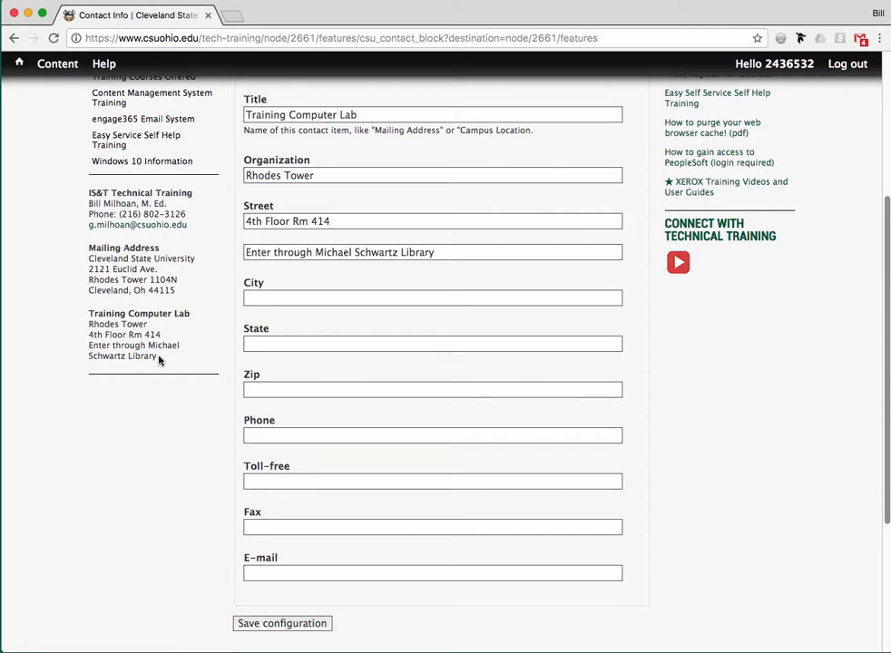
drag(159, 360, 83, 319)
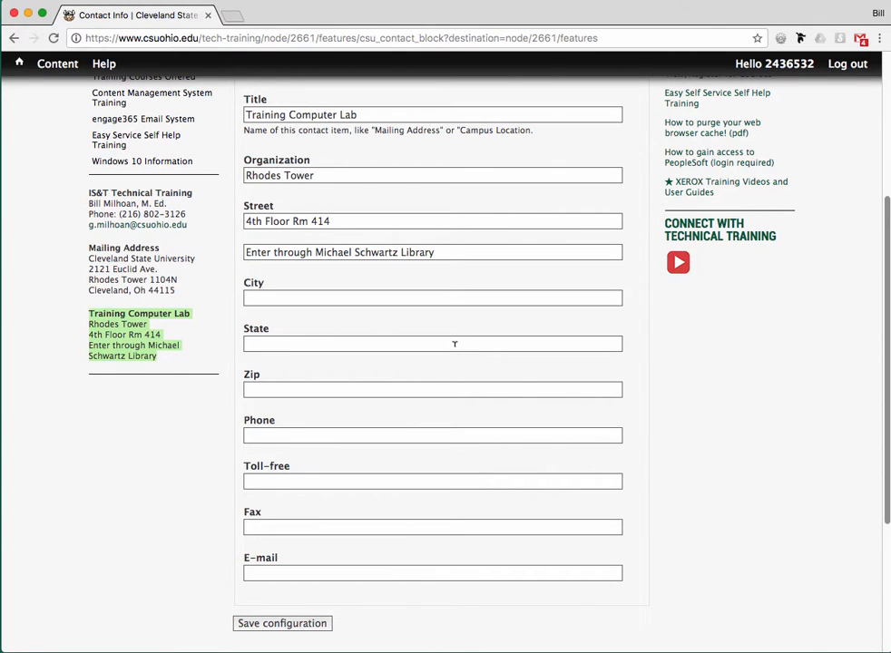
scroll(454, 341, up, 3)
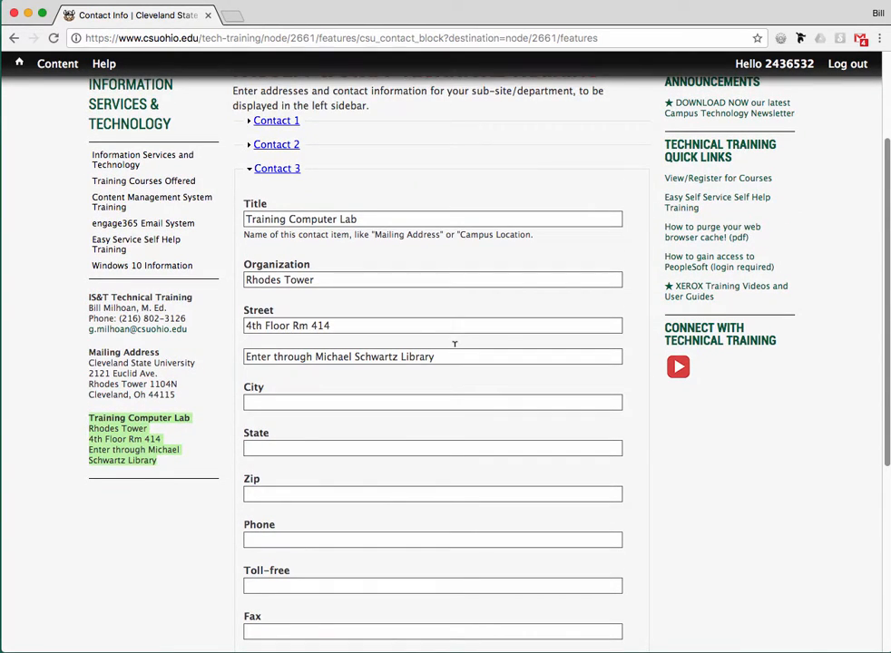
scroll(400, 427, up, 4)
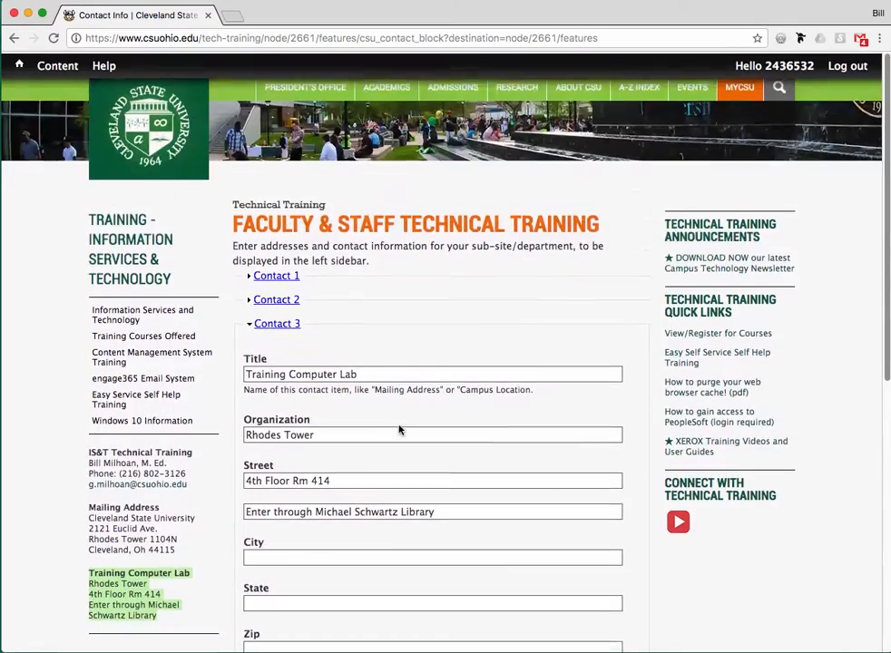
scroll(443, 295, down, 3)
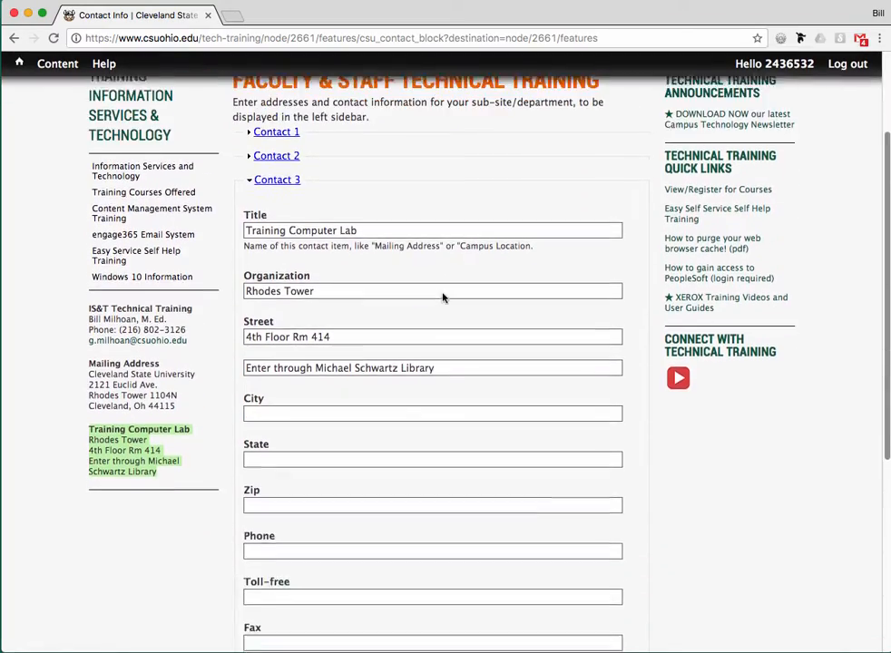
scroll(444, 295, up, 3)
click(12, 38)
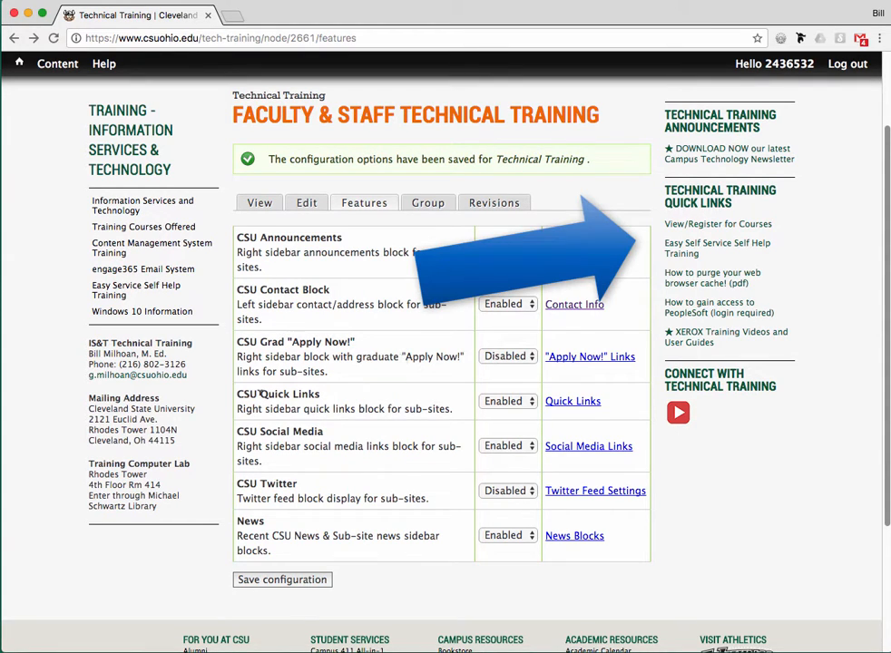
Open the Quick Links settings and examine the Quick Link Text and Link fields of Quick Link 1
click(577, 404)
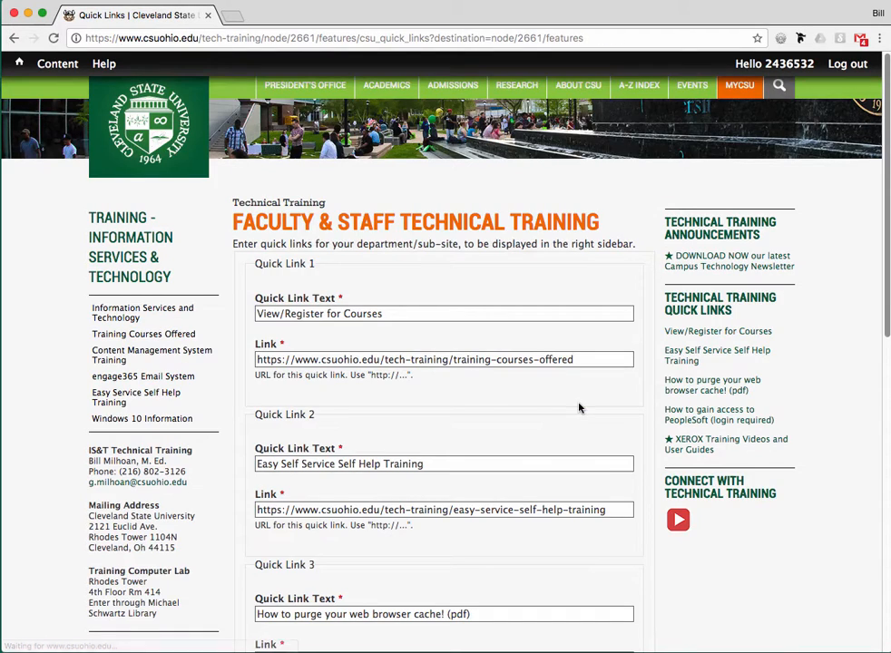
scroll(371, 182, down, 2)
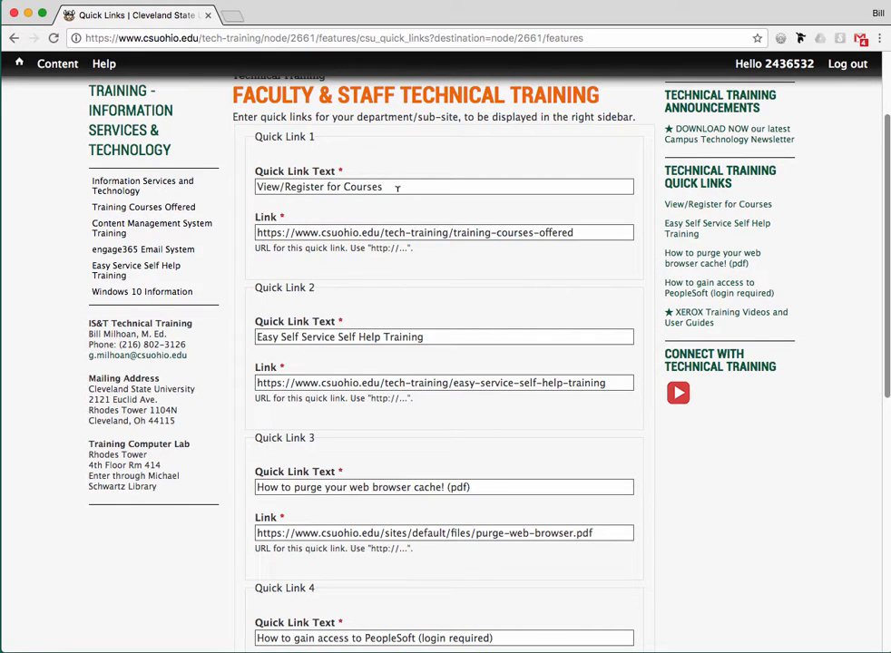
drag(396, 188, 251, 180)
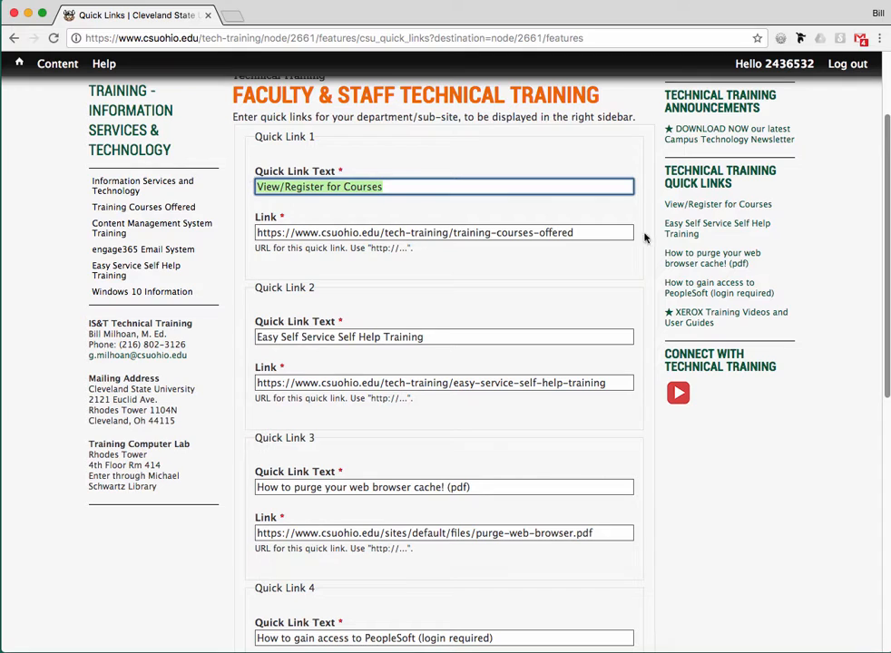
drag(577, 233, 255, 232)
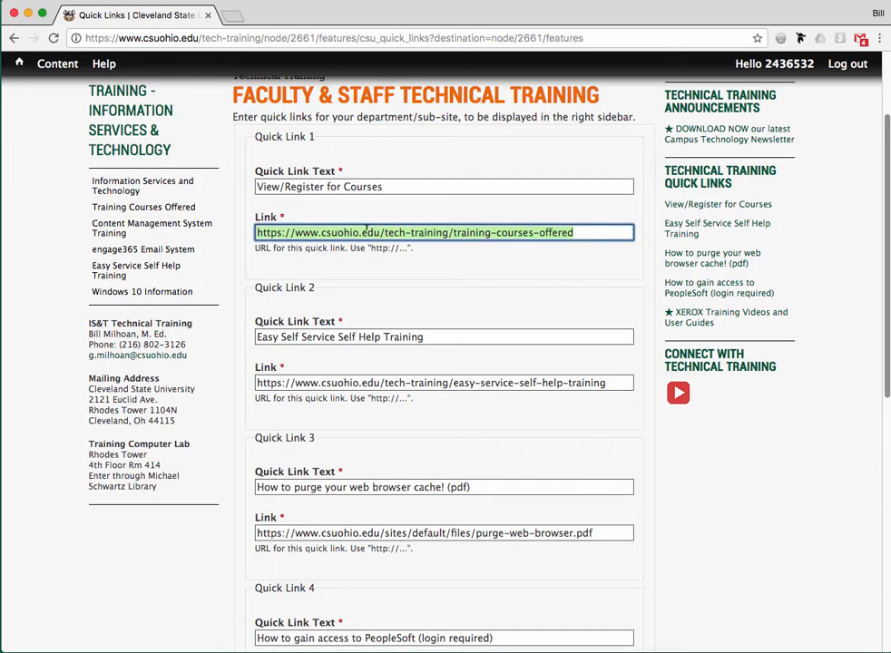
drag(390, 186, 239, 184)
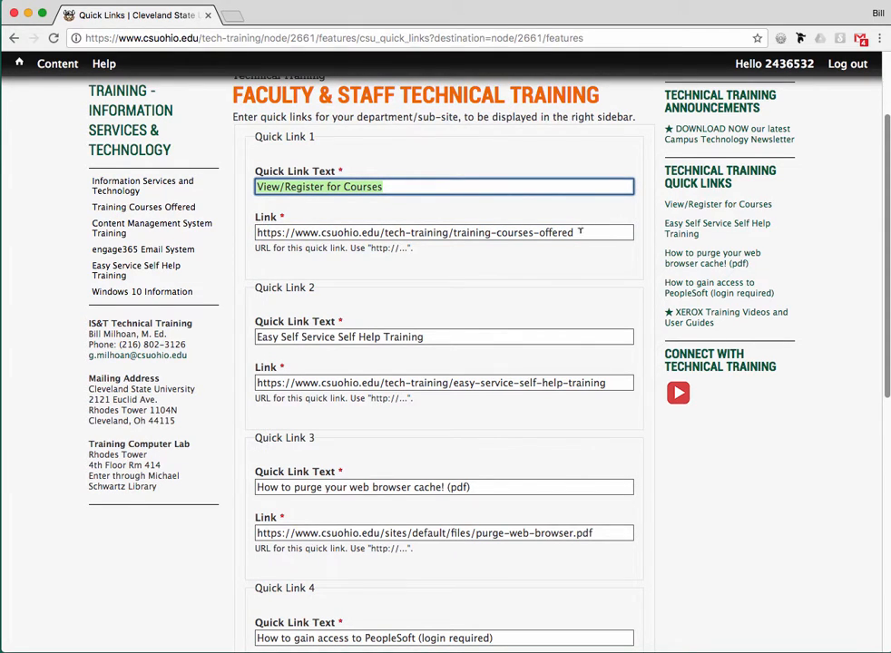
drag(578, 232, 251, 233)
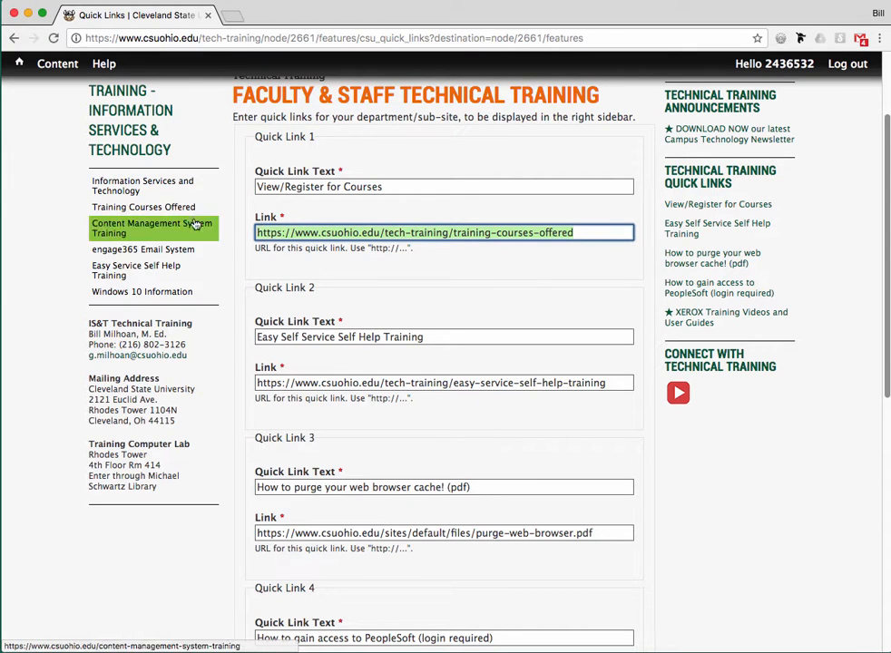
Open the Content Management System Training page in a new window, copy its URL, and return to the Quick Links form
right_click(132, 226)
click(195, 242)
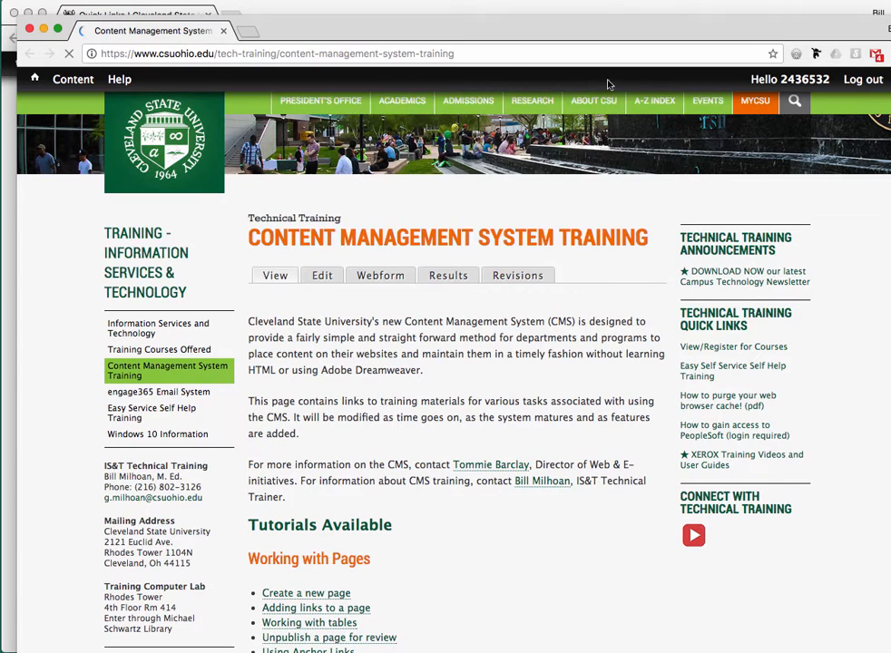
click(392, 53)
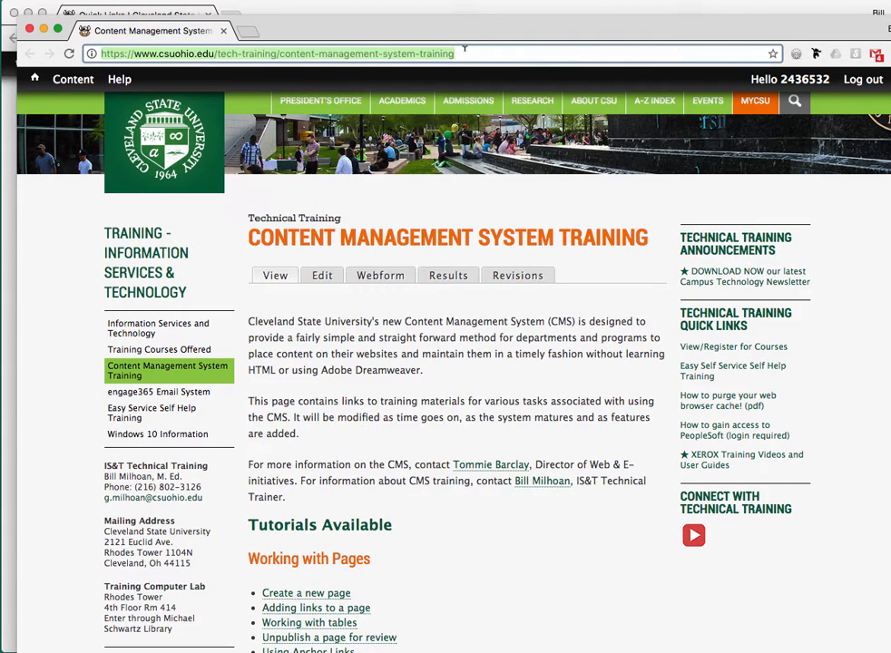
right_click(435, 52)
click(484, 76)
click(58, 15)
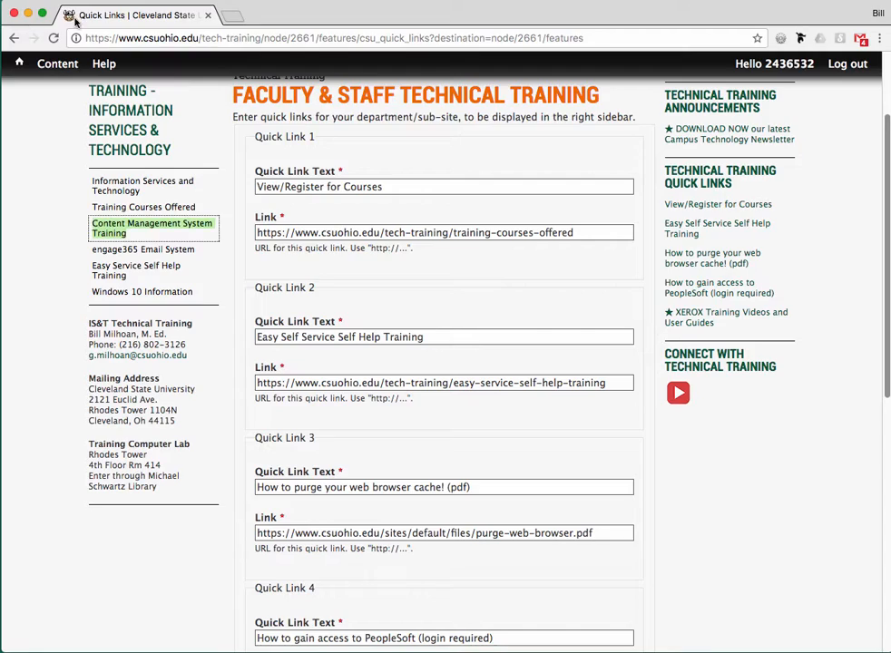
Replace Quick Link 1's Link with the copied Content Management System Training URL and look through the remaining quick links
click(434, 232)
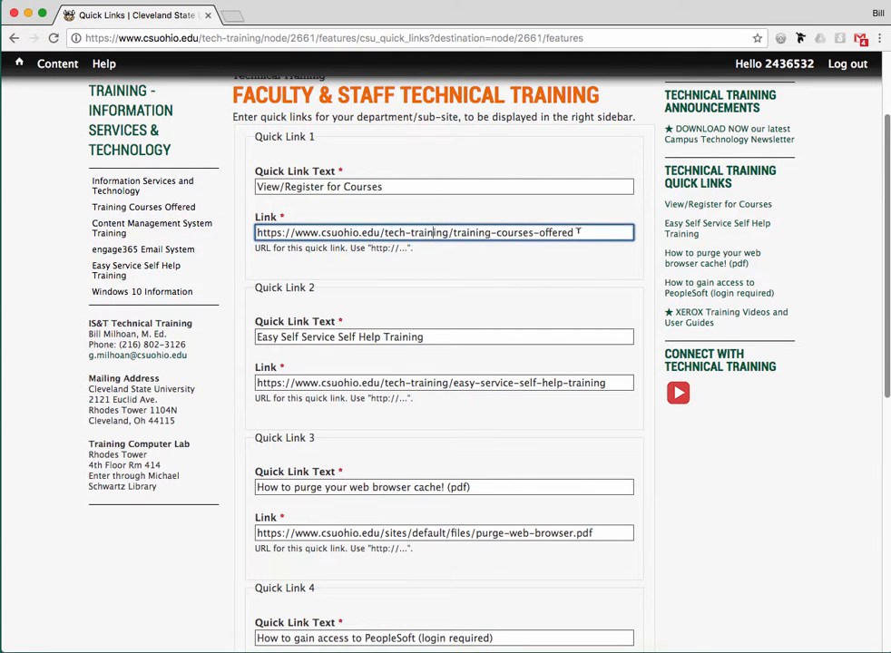
drag(577, 233, 231, 227)
right_click(338, 228)
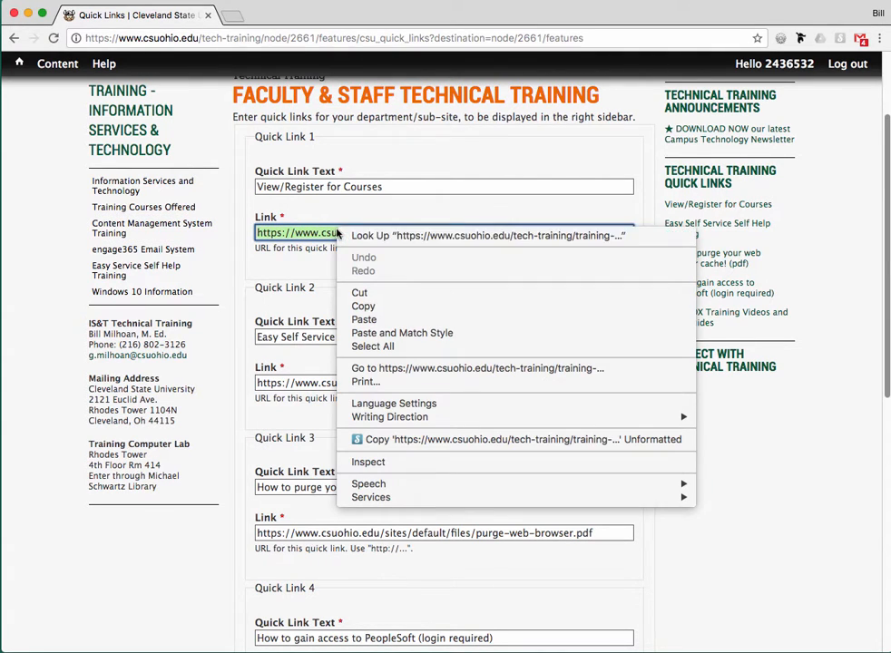
click(364, 319)
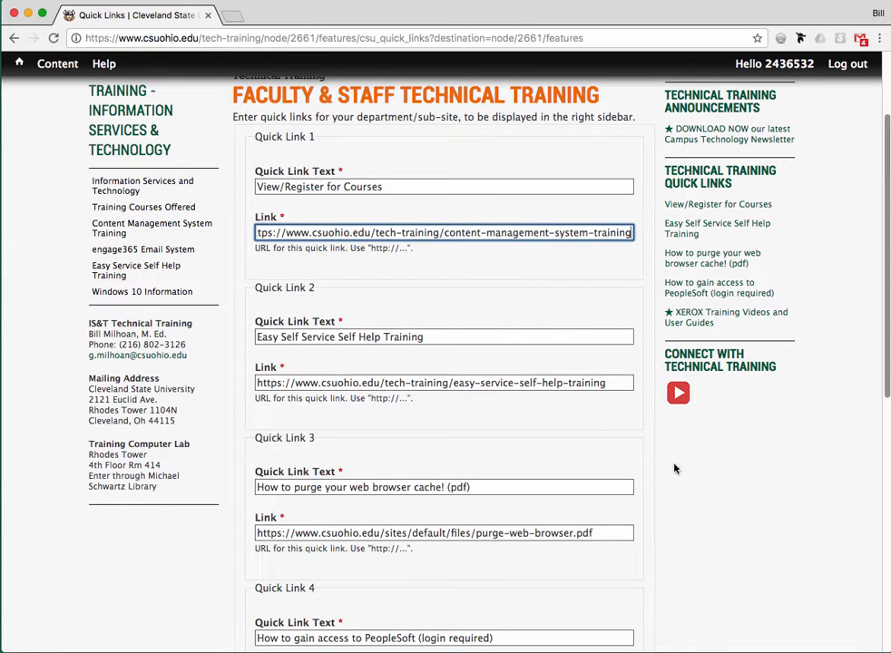
scroll(708, 481, down, 5)
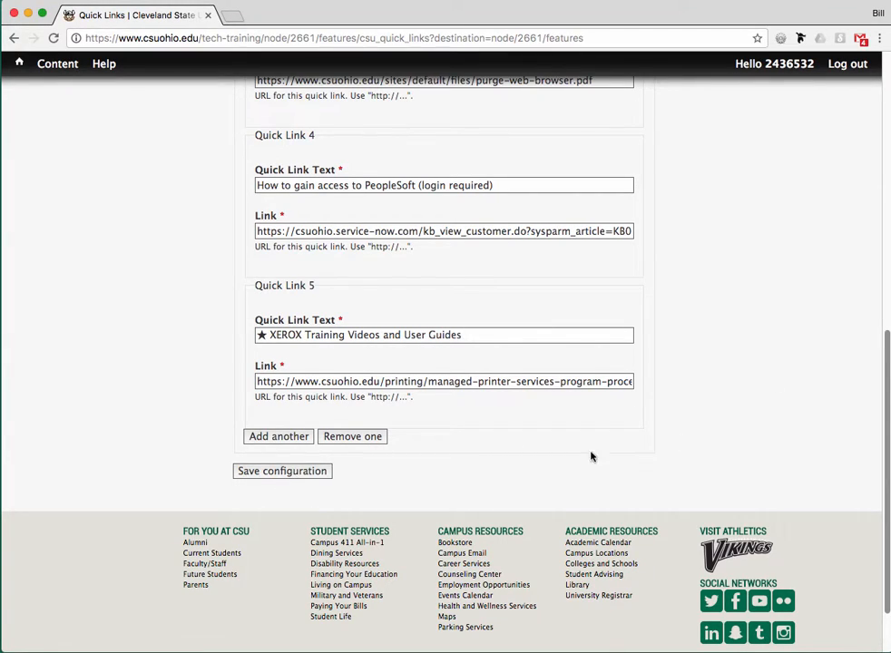
scroll(834, 355, up, 10)
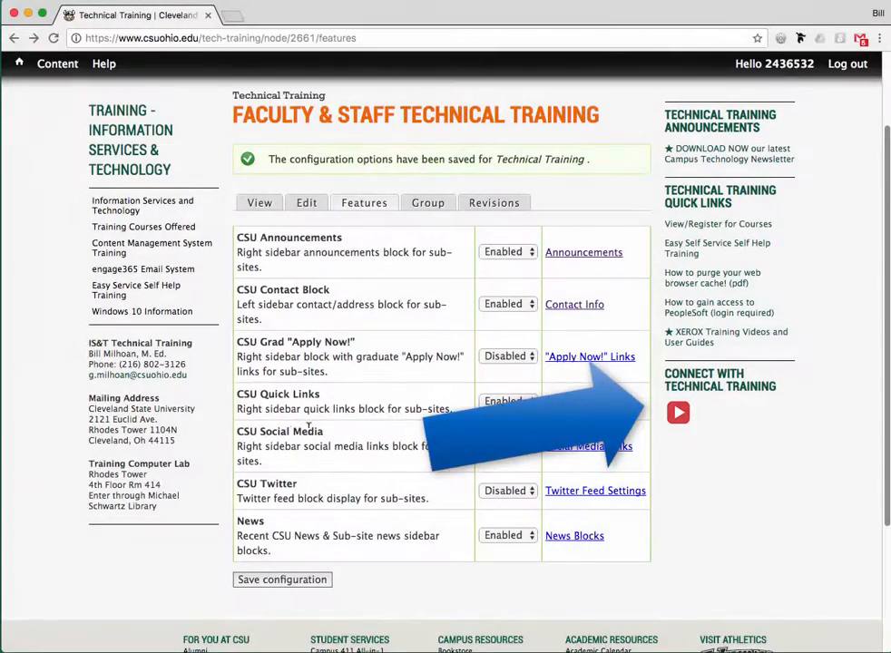
Open the Social Media Links settings and read the help text under the Facebook link field
click(592, 451)
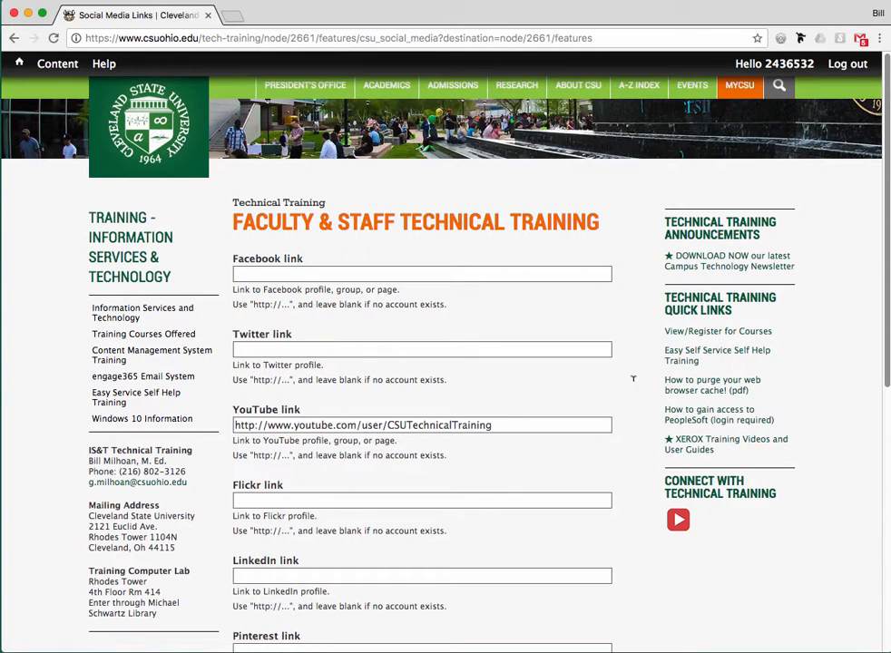
scroll(610, 339, down, 2)
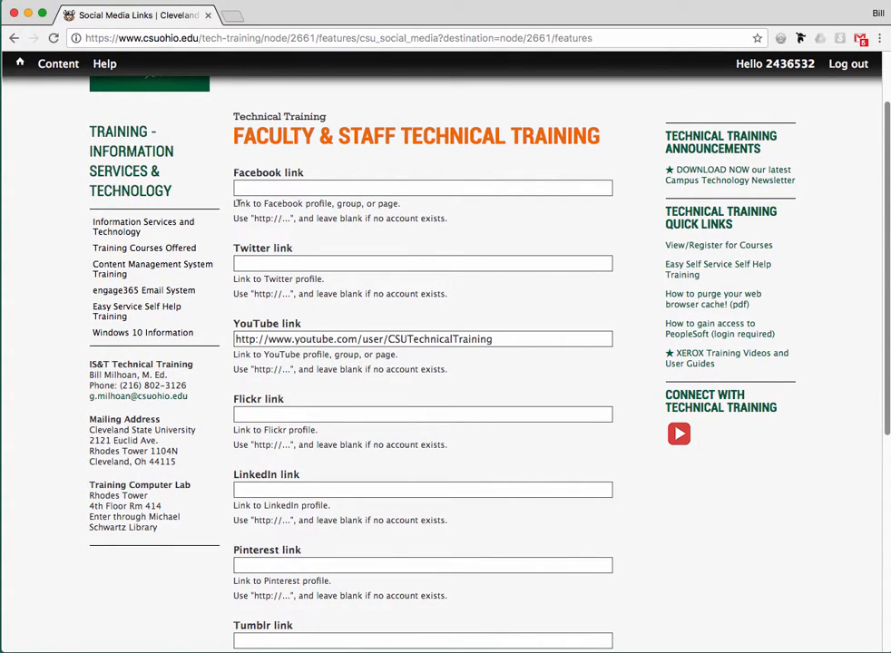
drag(234, 204, 399, 203)
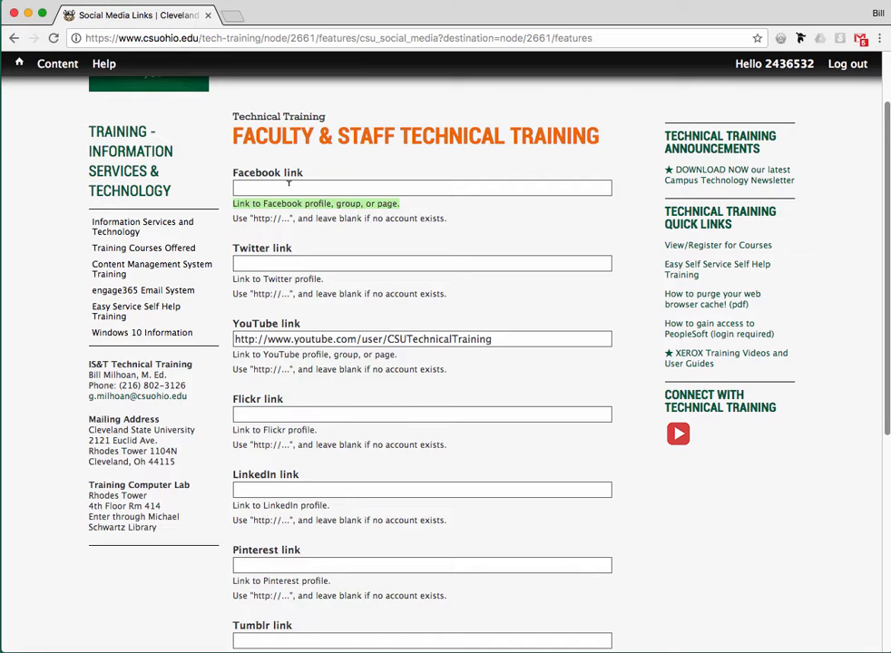
Paste the copied Content Management System Training URL into the Facebook link field as a trial and clear it again
click(289, 187)
key(super+v)
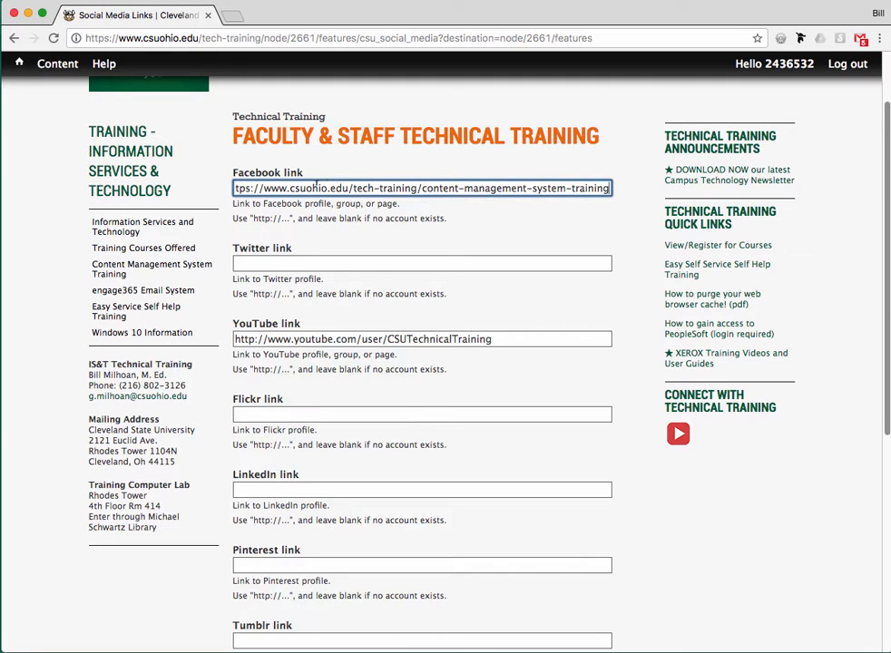
triple_click(338, 185)
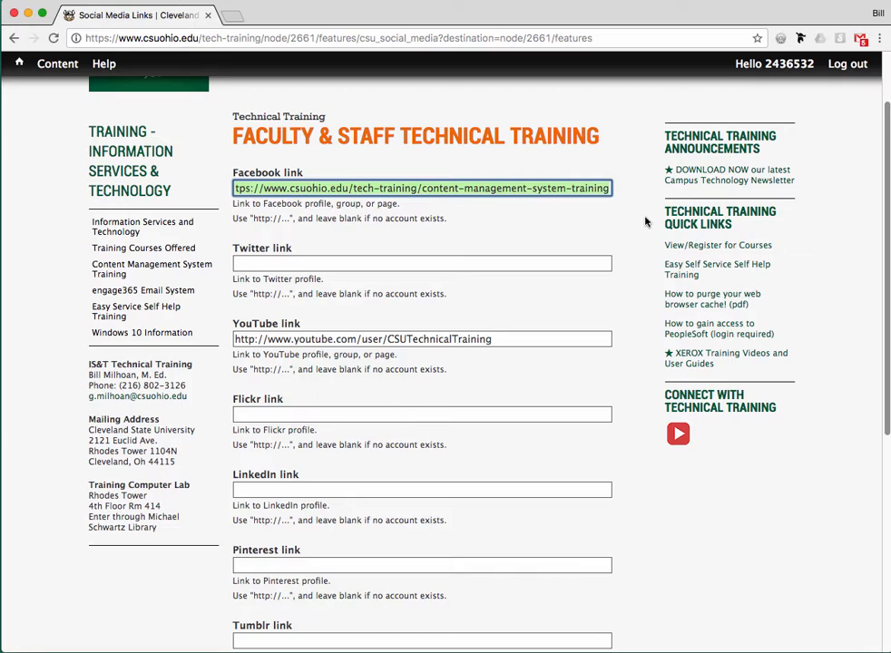
key(BackSpace)
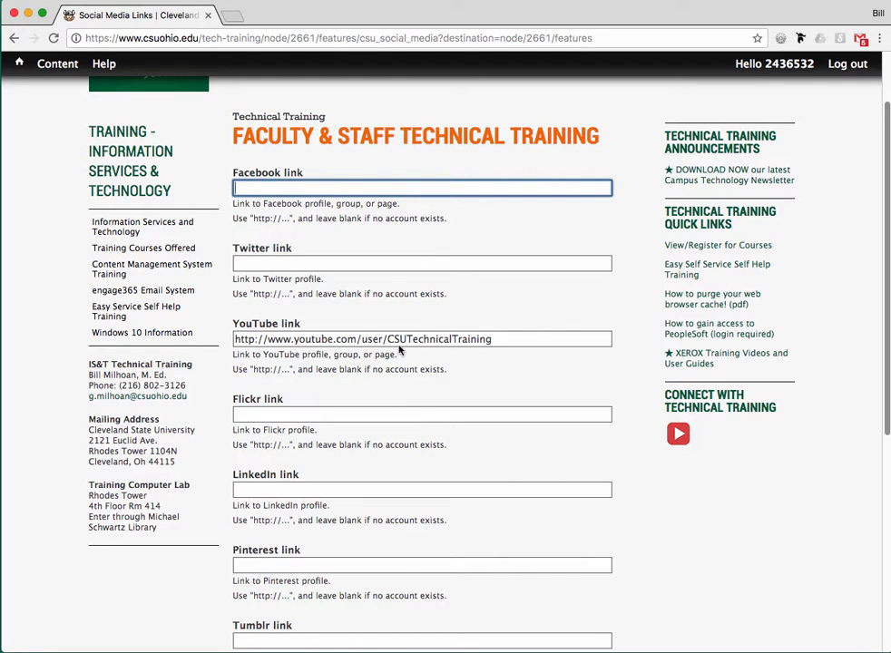
Examine the YouTube link entry, the Twitter link field and the remaining social media link fields down to Instagram
drag(508, 341, 223, 343)
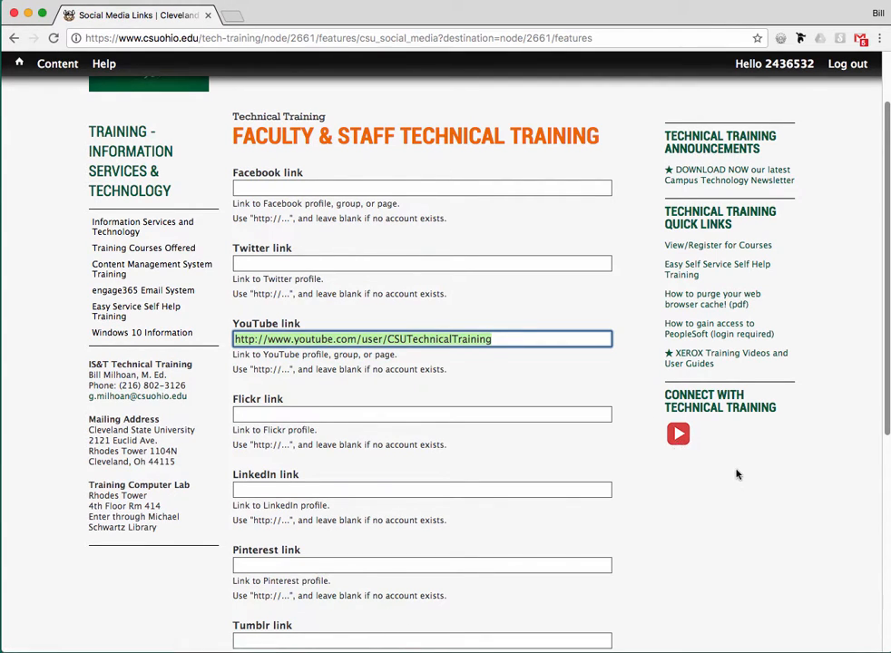
scroll(736, 472, down, 2)
scroll(735, 470, up, 4)
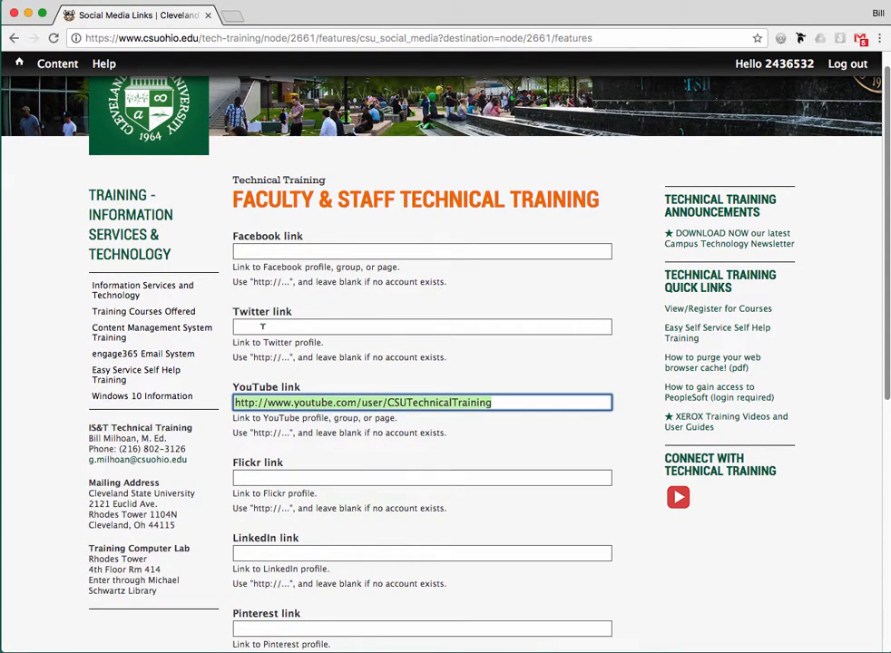
click(262, 327)
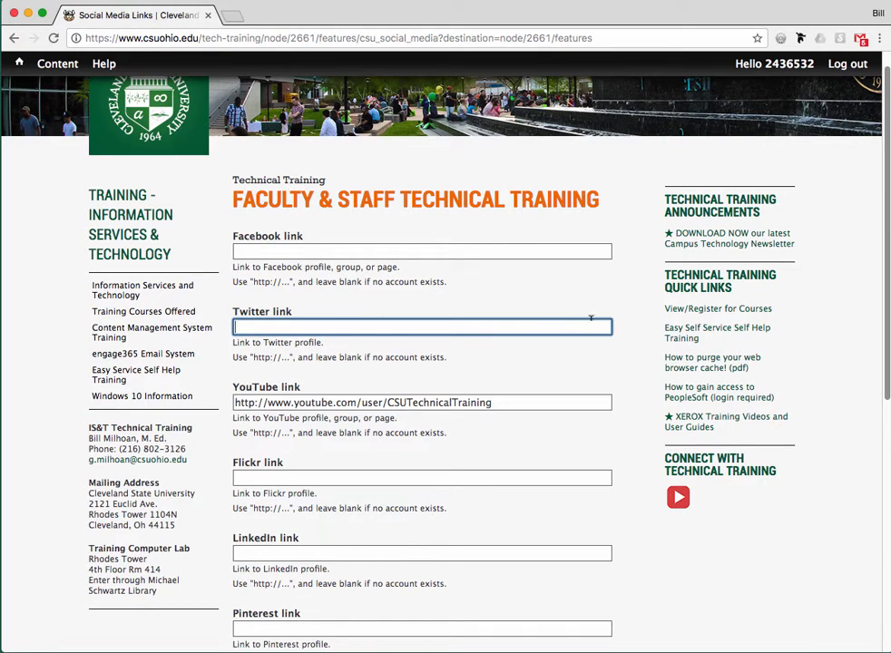
scroll(603, 340, down, 10)
scroll(633, 343, down, 2)
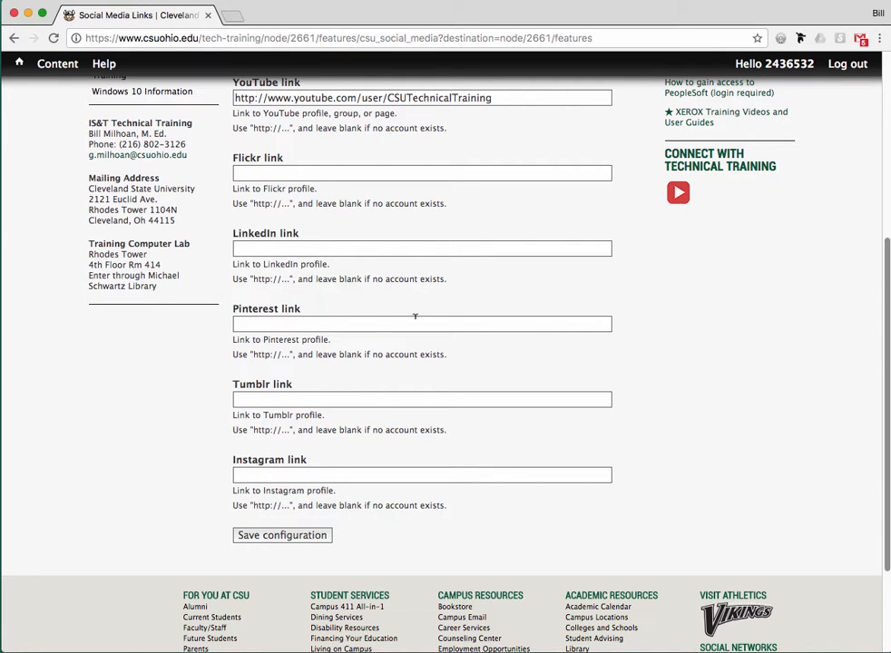
scroll(714, 469, up, 2)
scroll(715, 469, down, 2)
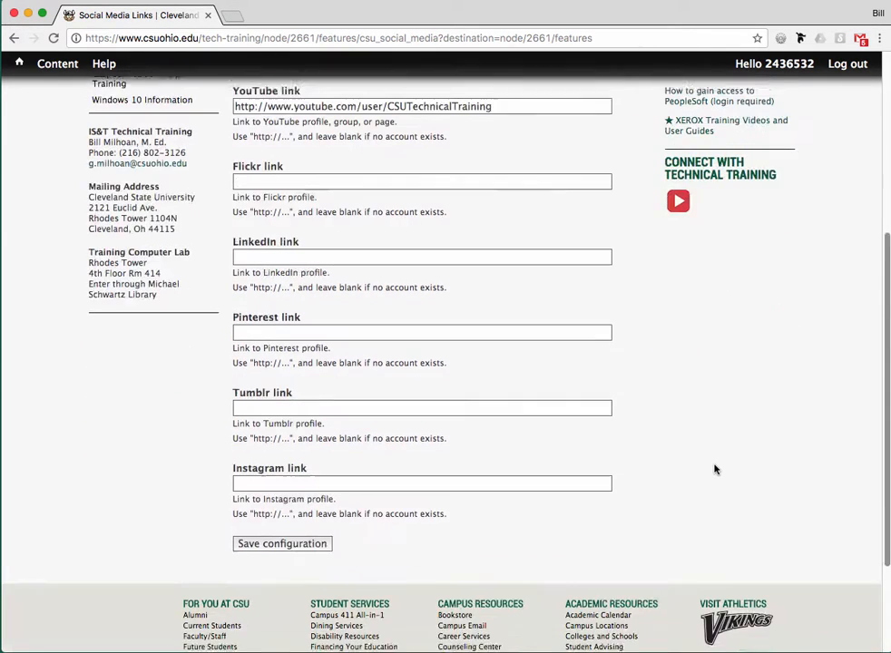
scroll(756, 466, up, 1)
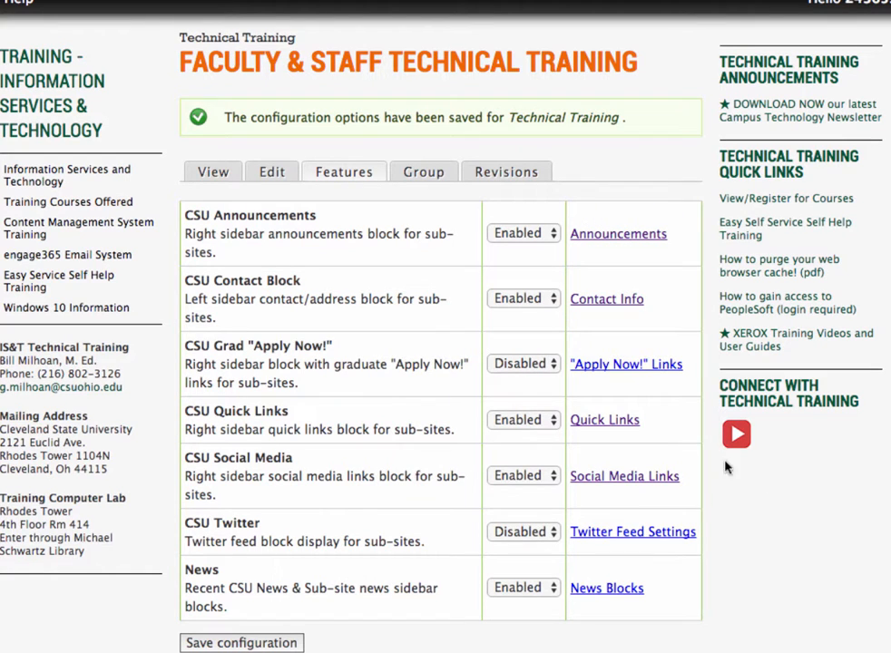
Open the Twitter Feed Settings and examine the Twitter account field and its username format instructions
click(648, 539)
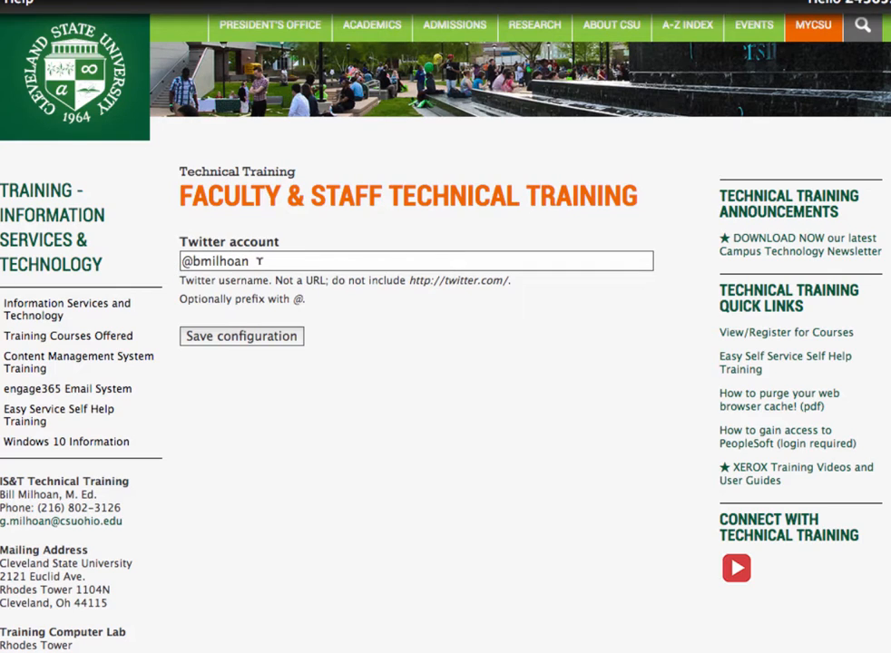
drag(260, 262, 182, 261)
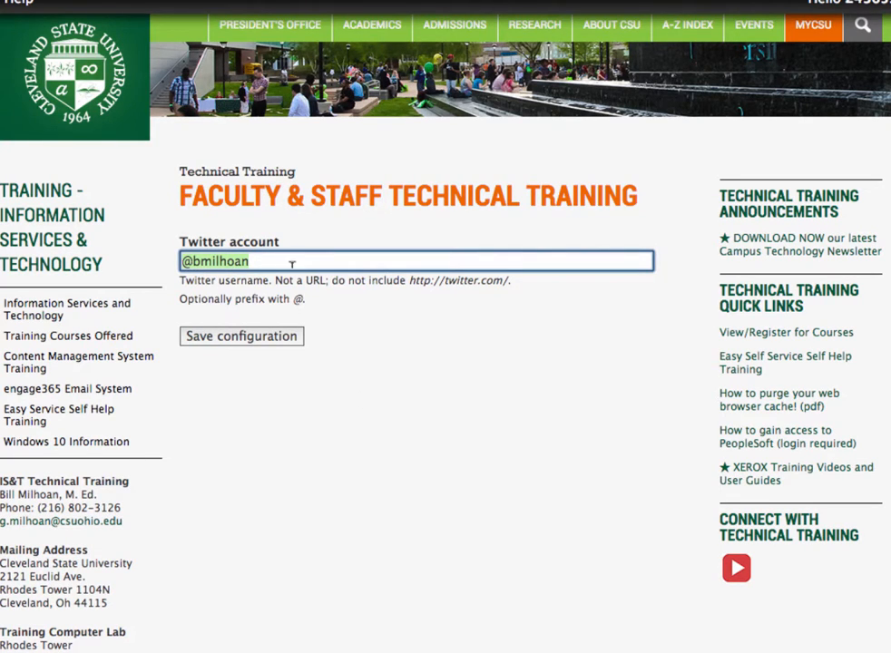
drag(273, 279, 519, 281)
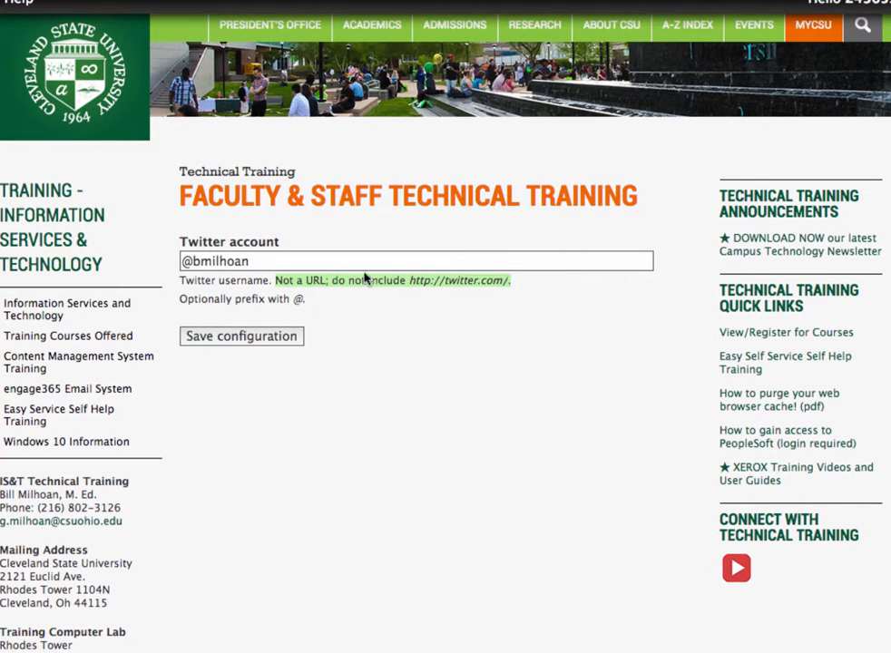
Review the Twitter account entry and the sidebar area beside it on the Twitter feed settings page
click(289, 260)
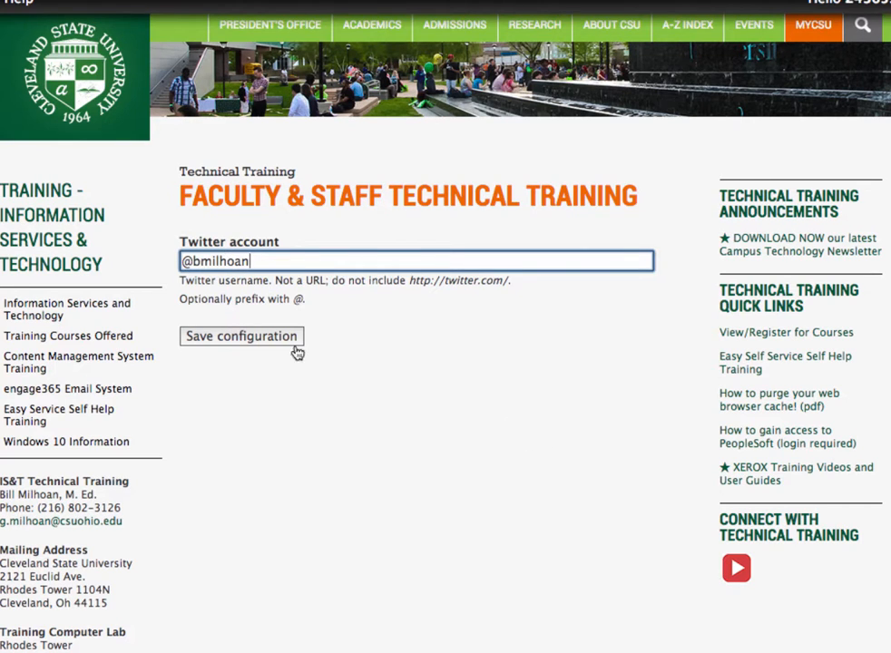
scroll(878, 608, down, 3)
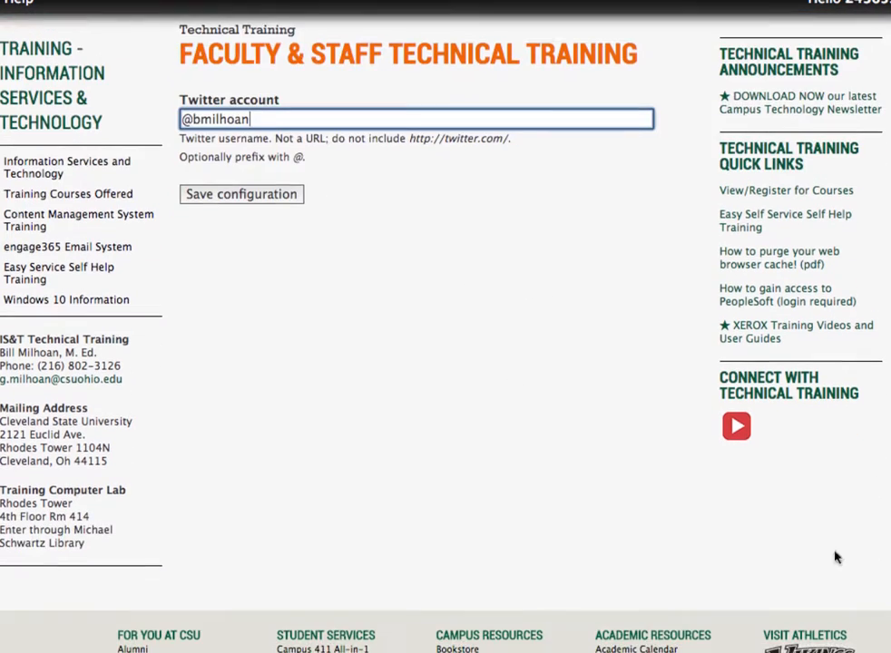
scroll(599, 453, up, 3)
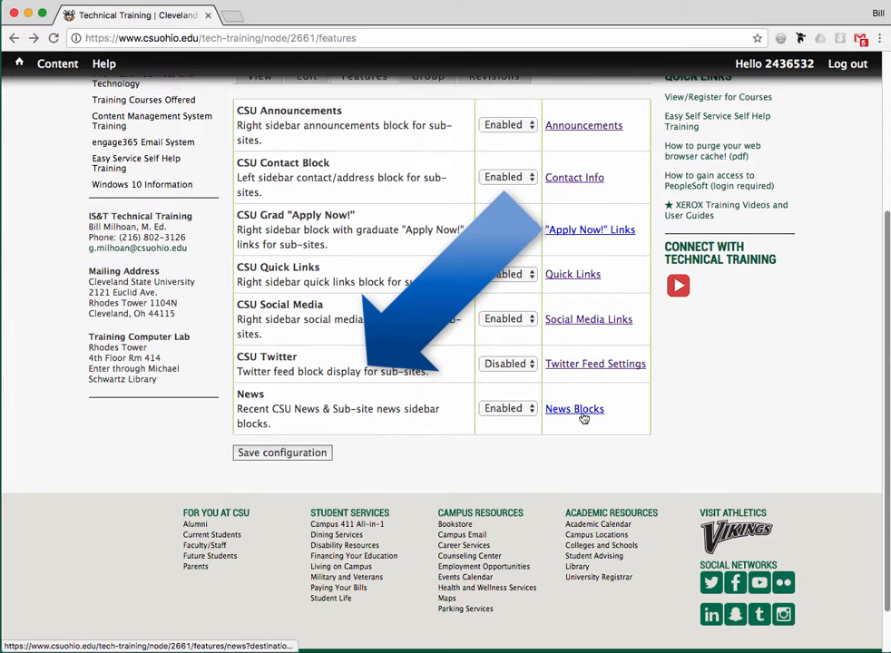
Open the News Blocks settings and examine the CSU News and Sub-site News options
click(584, 410)
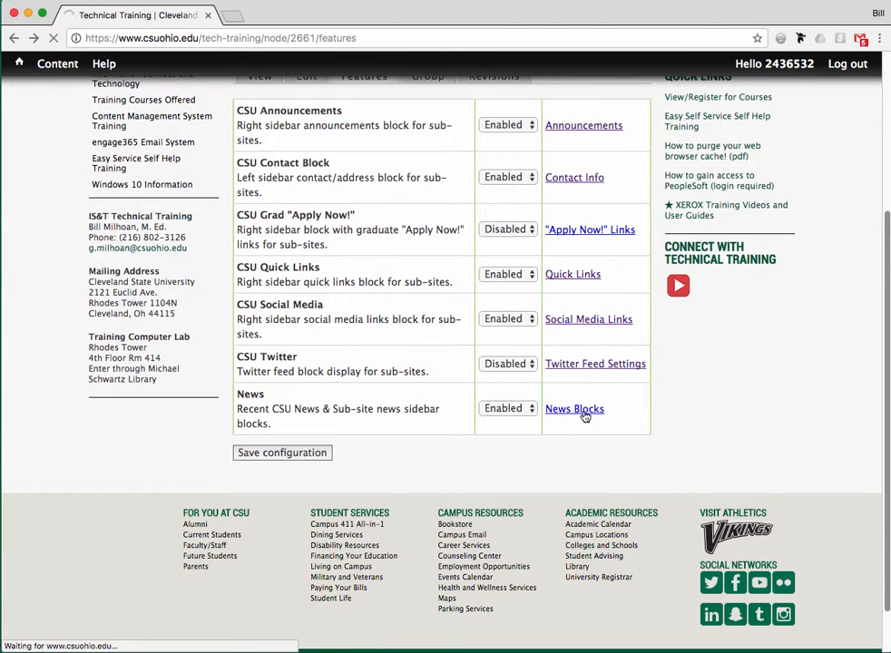
scroll(863, 388, down, 3)
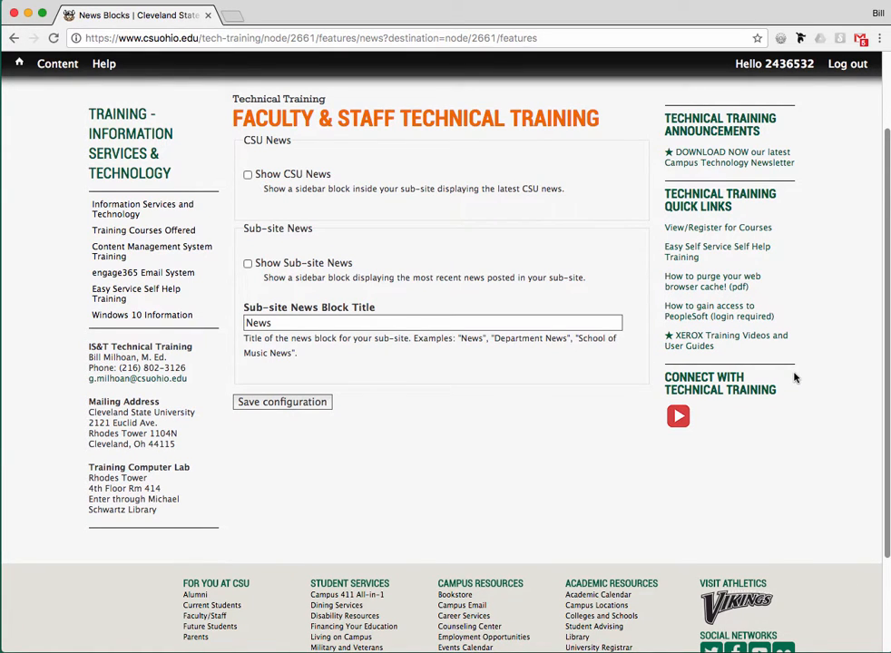
scroll(794, 374, up, 2)
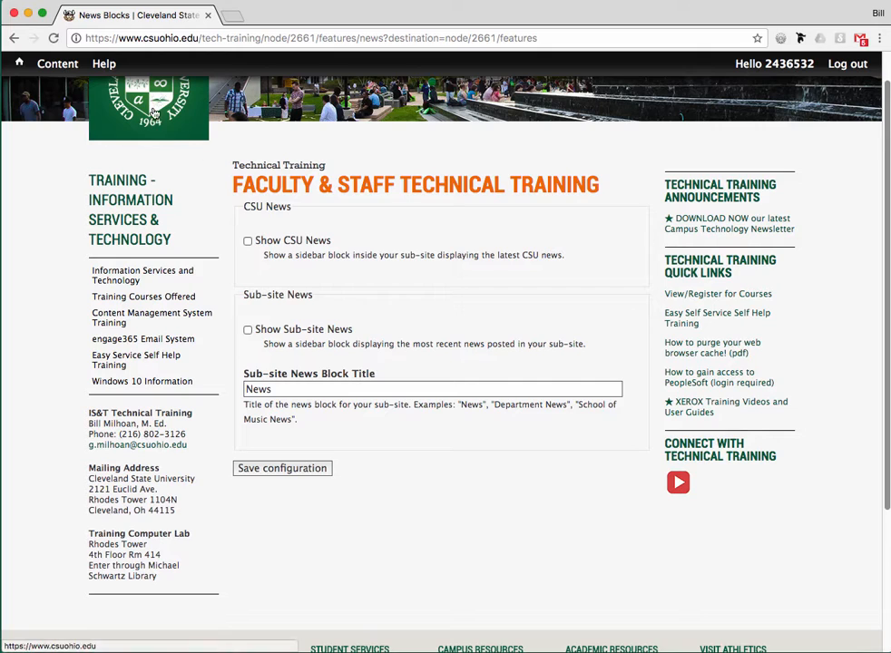
Open the form for adding News content and look over its fields down to Groups audience
mouse_move(43, 65)
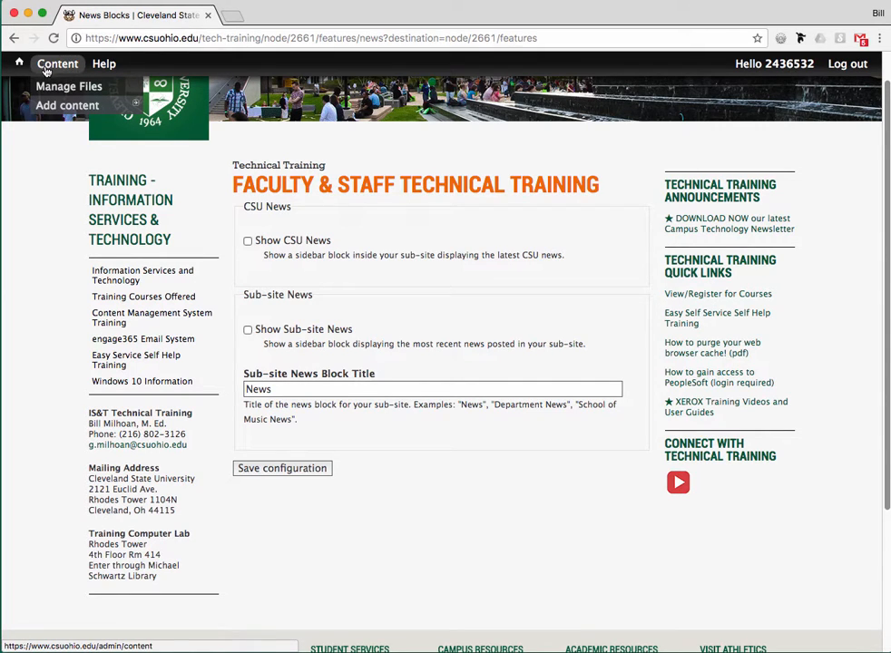
mouse_move(55, 107)
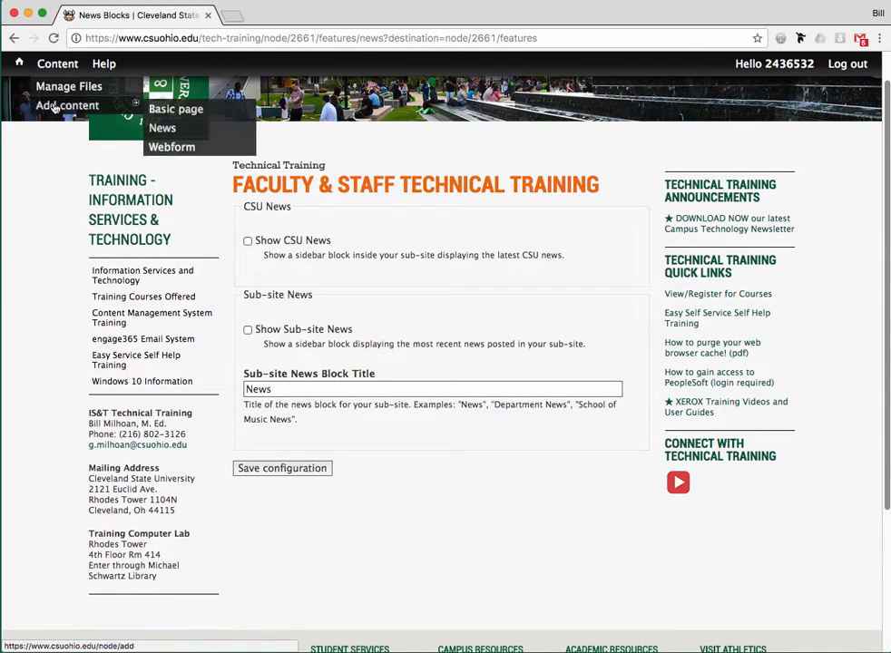
click(169, 136)
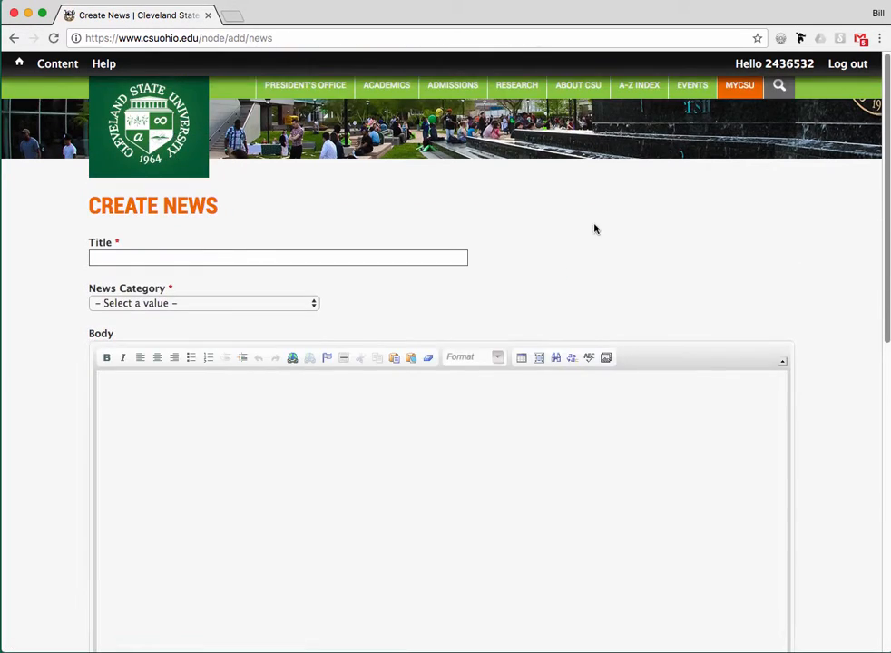
scroll(748, 322, down, 3)
scroll(789, 313, down, 5)
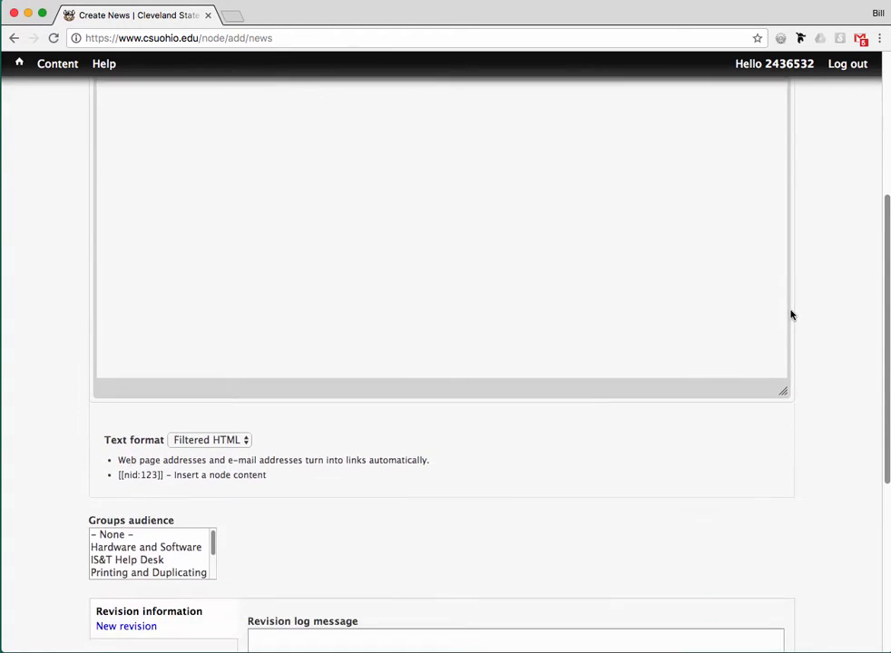
scroll(791, 314, up, 5)
scroll(791, 314, up, 3)
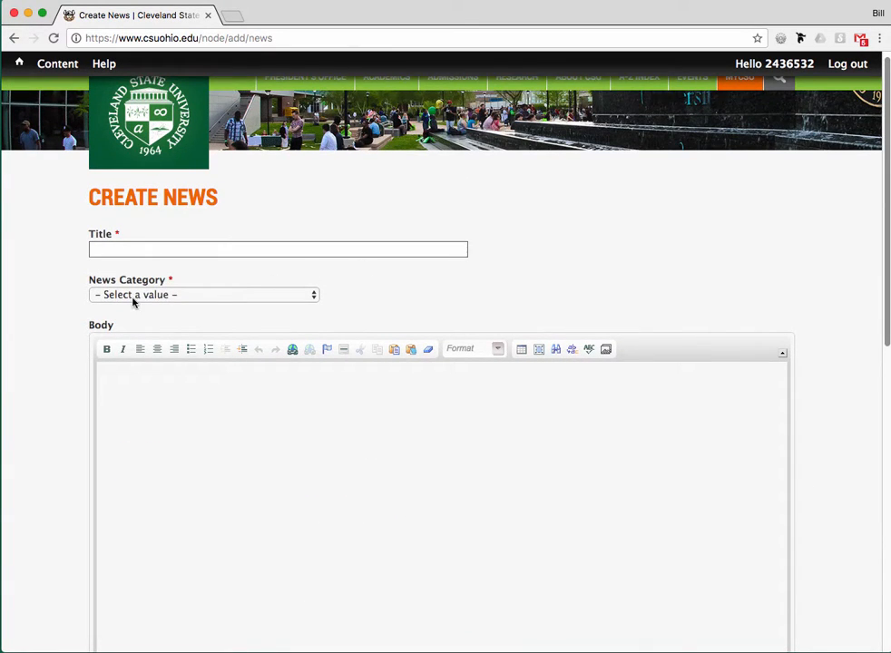
Browse the News Category choices without selecting one and return to the News Blocks settings
click(236, 295)
scroll(215, 492, down, 6)
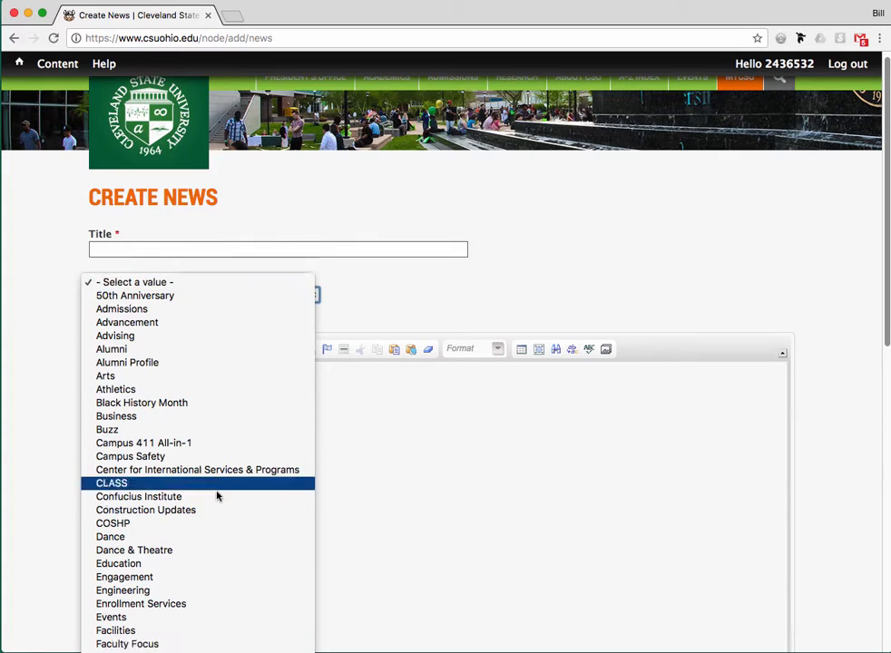
scroll(218, 494, down, 5)
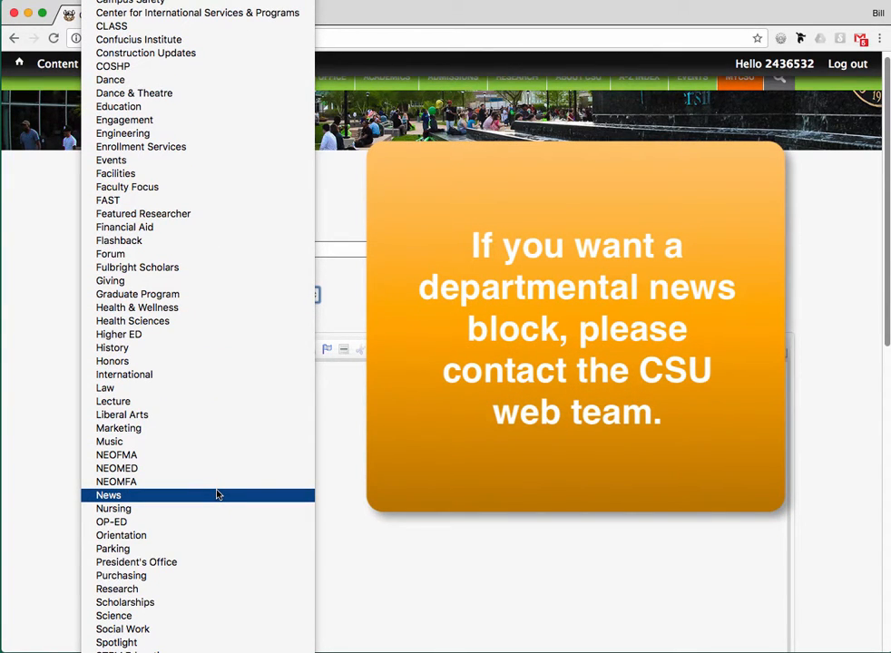
scroll(218, 495, down, 2)
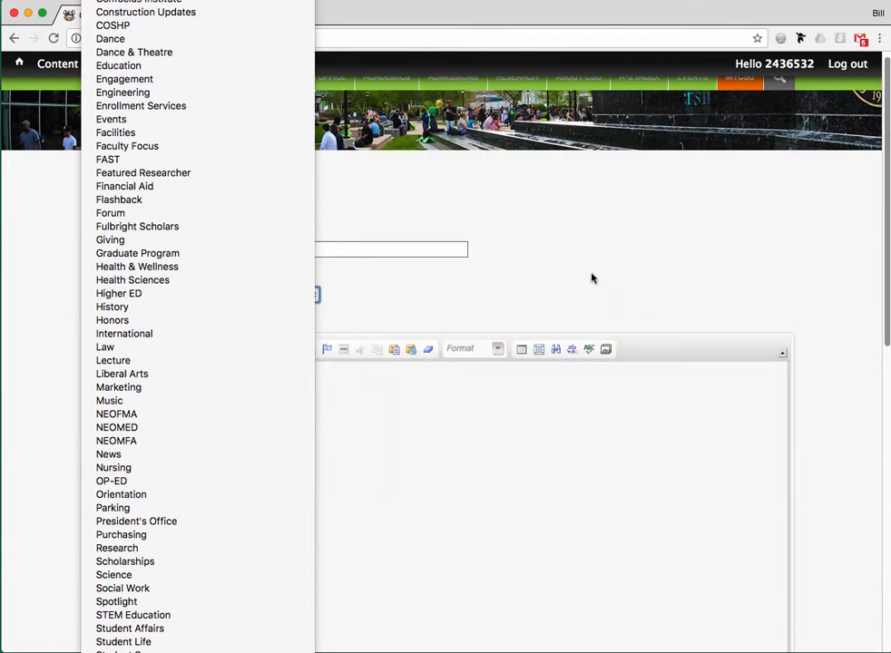
click(595, 277)
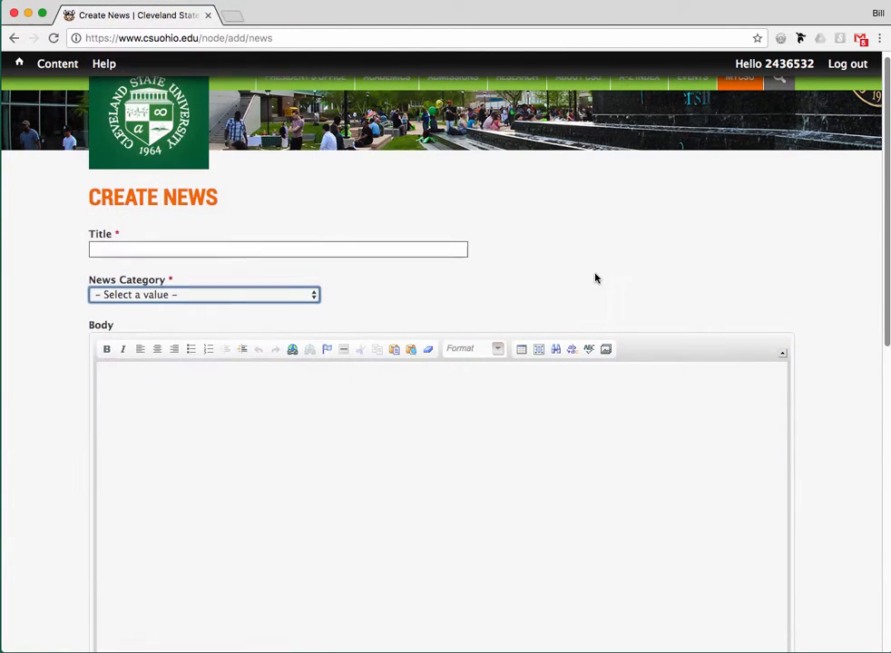
click(16, 38)
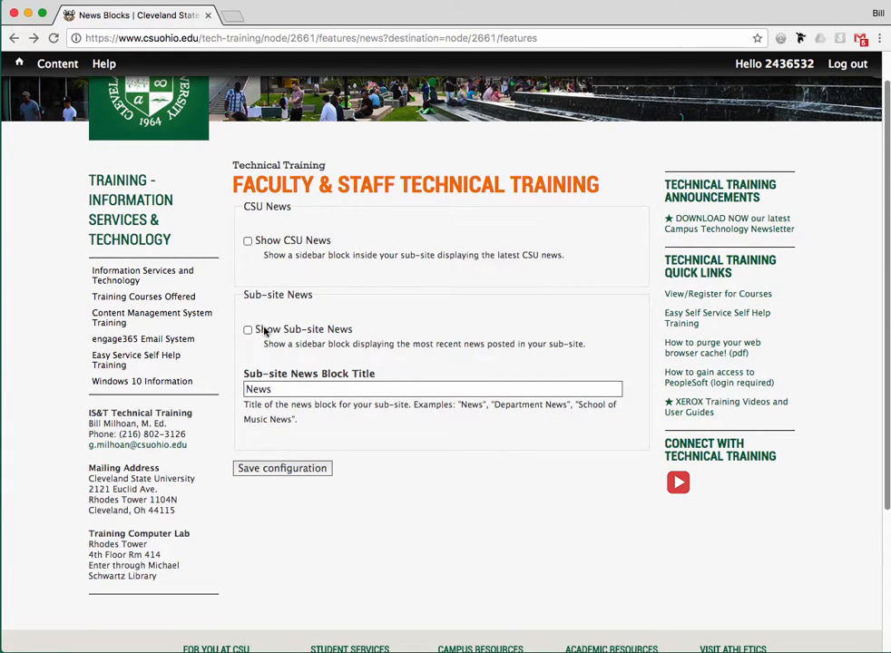
Turn on Show CSU News for the sub-site sidebar and save the configuration
drag(256, 330, 351, 330)
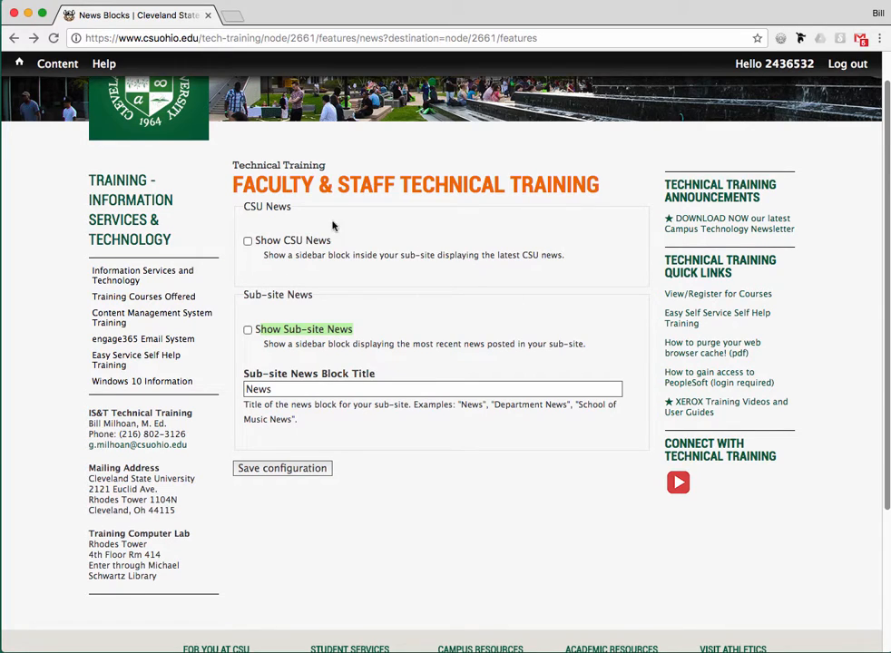
click(248, 241)
click(283, 474)
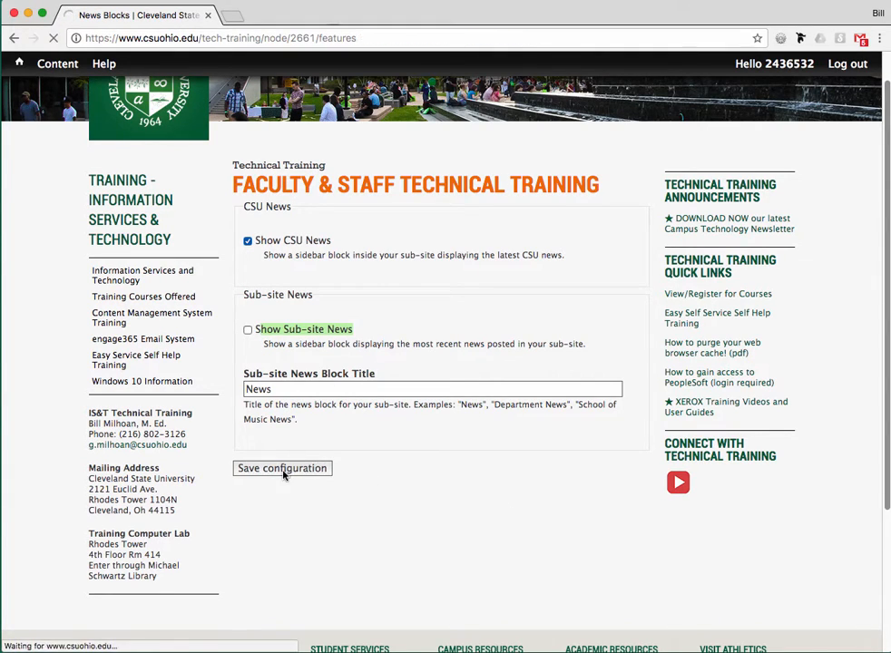
Open the "CSU Team Seeks to Unravel the Mysteries of Aging" article from Recent CSU News and skim its text
scroll(823, 477, down, 1)
scroll(824, 476, down, 2)
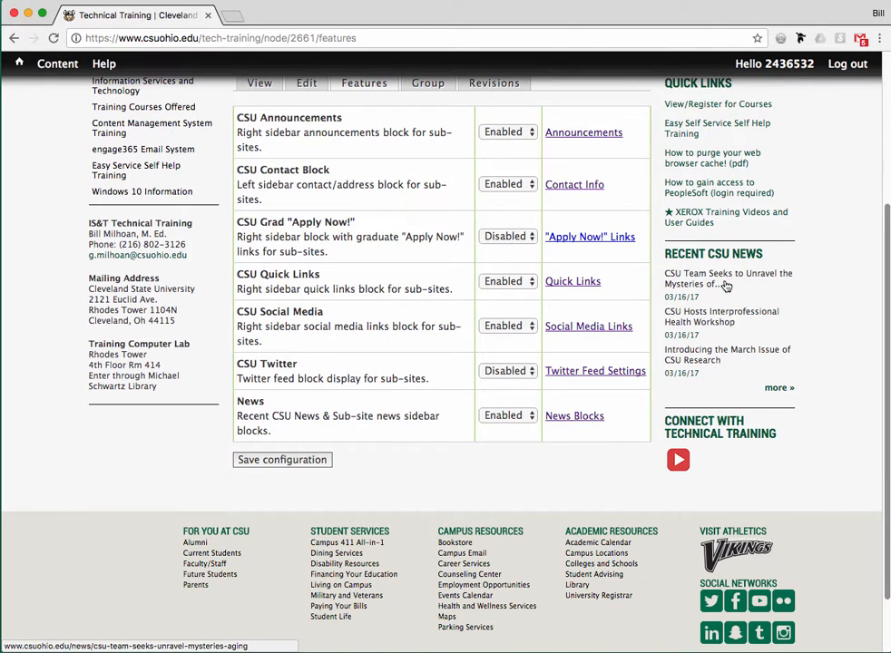
click(688, 282)
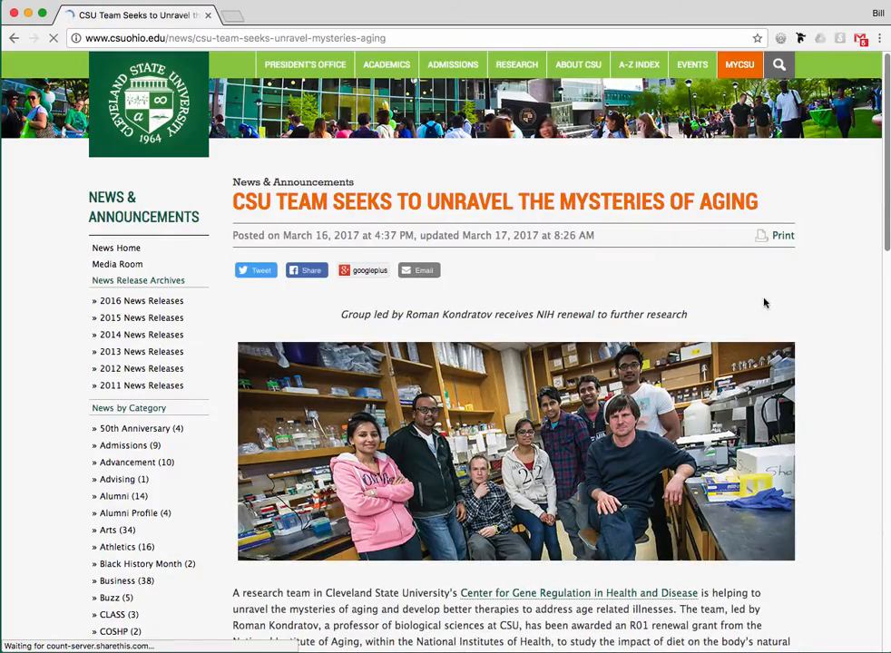
scroll(798, 311, down, 3)
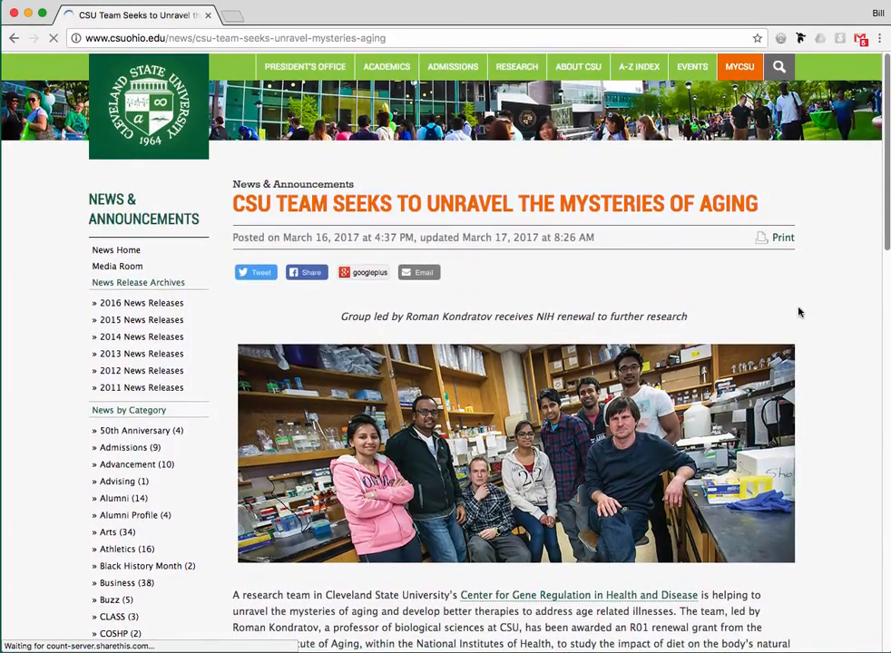
scroll(799, 314, down, 3)
scroll(799, 313, down, 4)
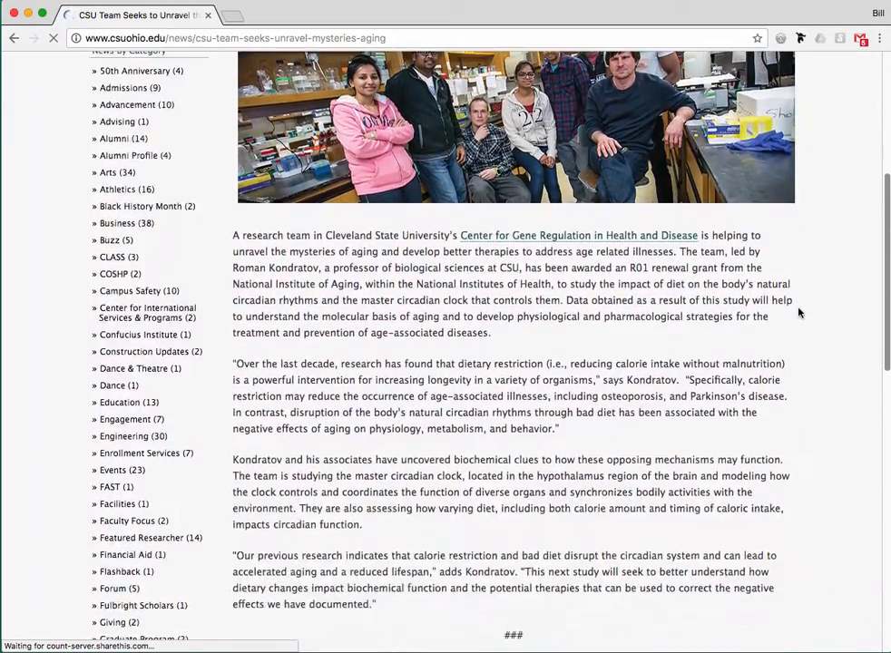
scroll(798, 313, up, 4)
scroll(802, 314, down, 5)
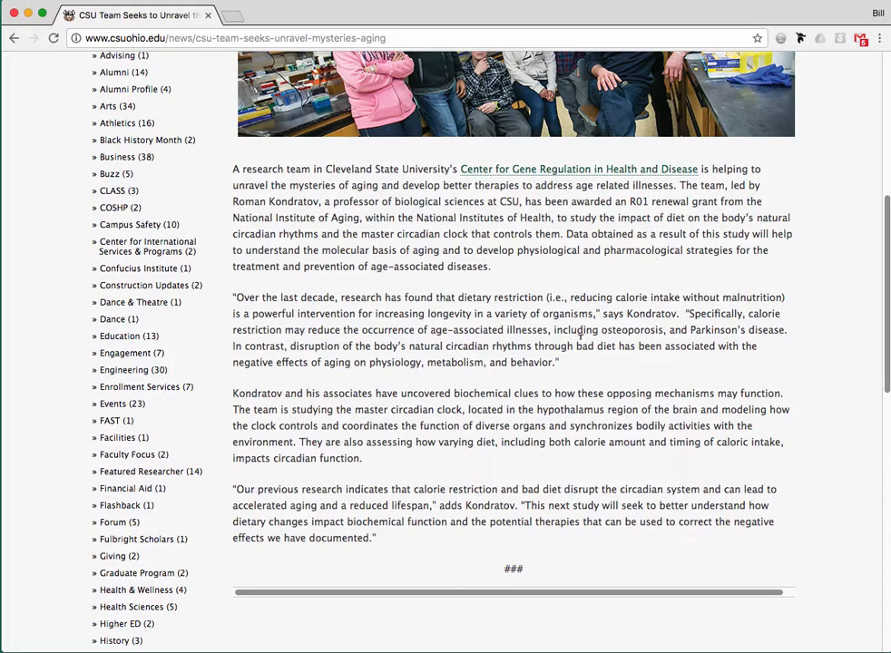
scroll(581, 335, up, 5)
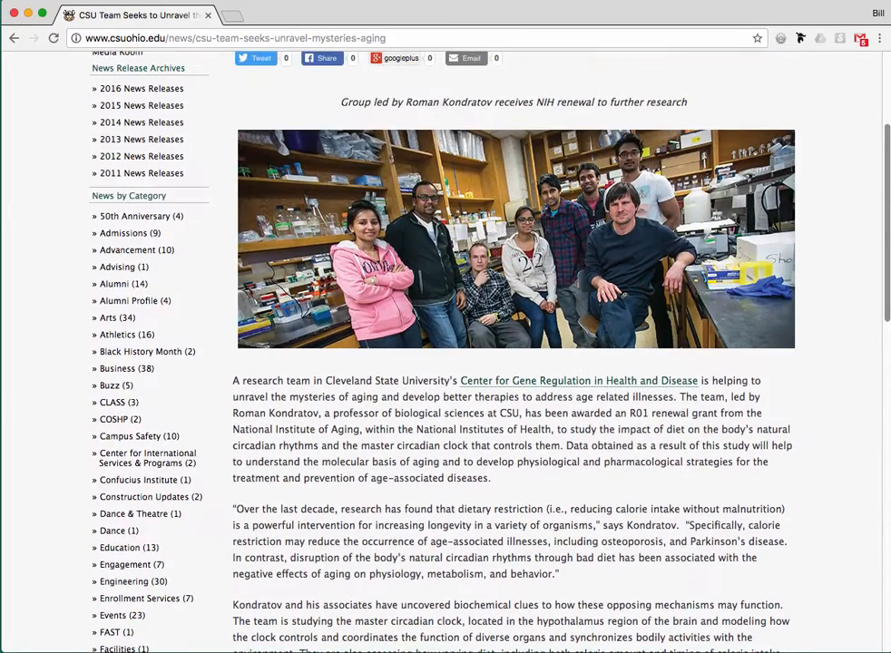
Examine the News Release Archives and the full News by Category list beside the article
scroll(218, 209, up, 3)
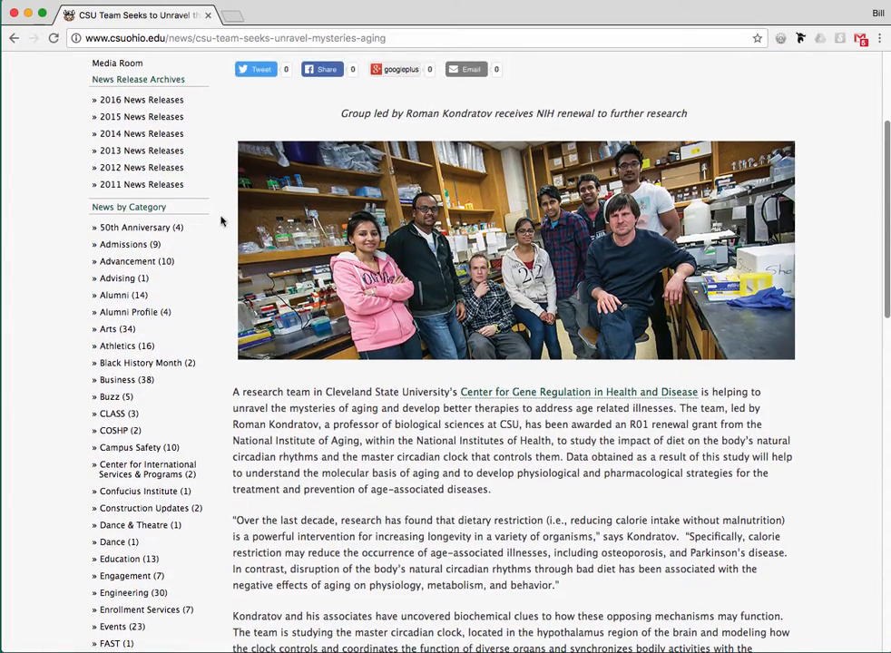
scroll(231, 208, up, 1)
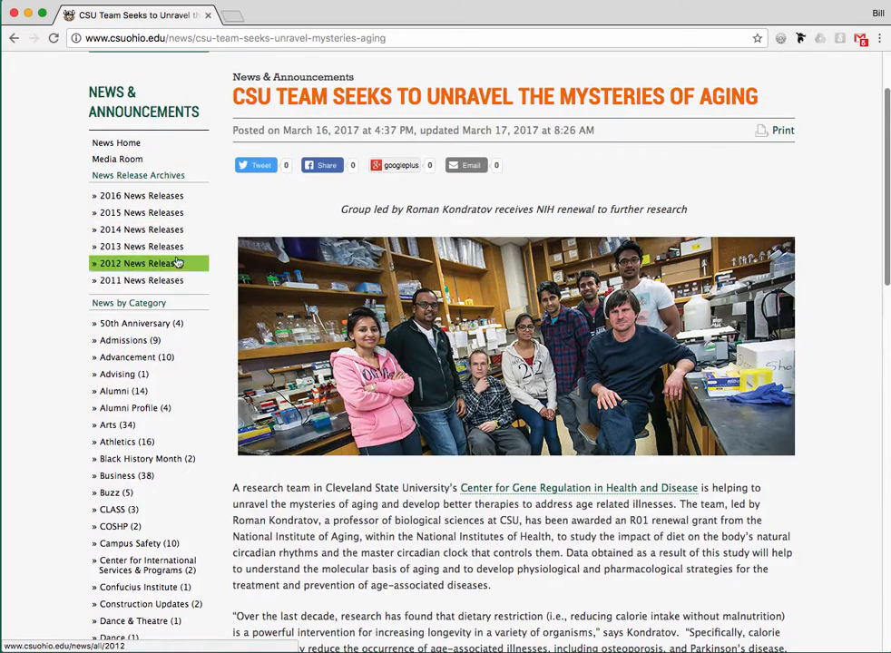
scroll(194, 421, down, 5)
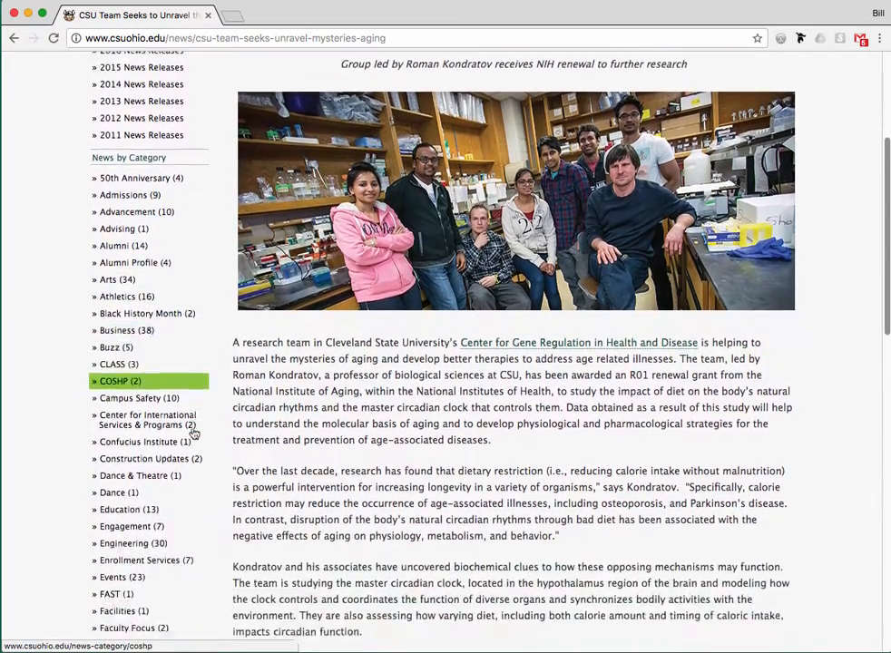
scroll(190, 428, down, 7)
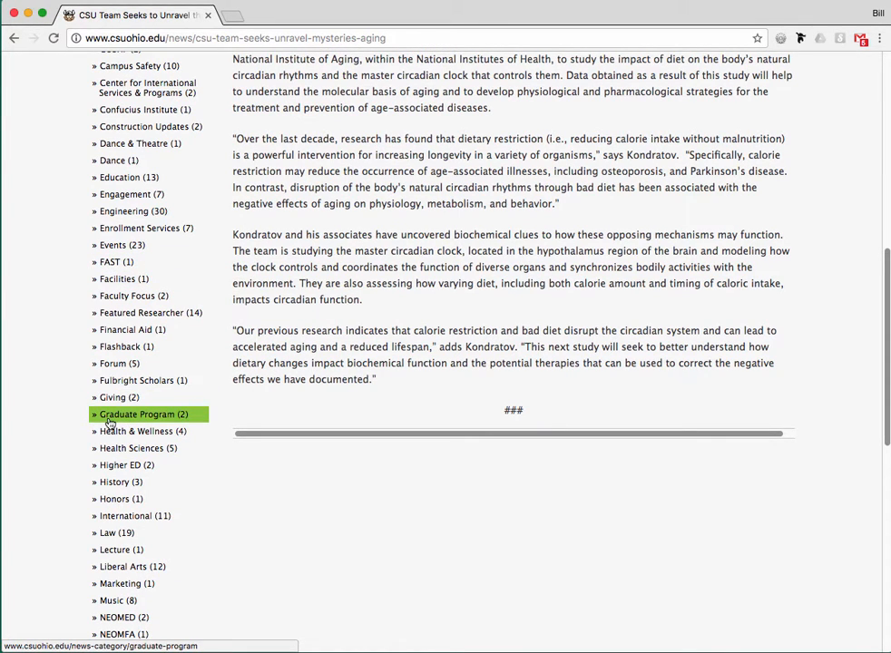
scroll(300, 467, down, 15)
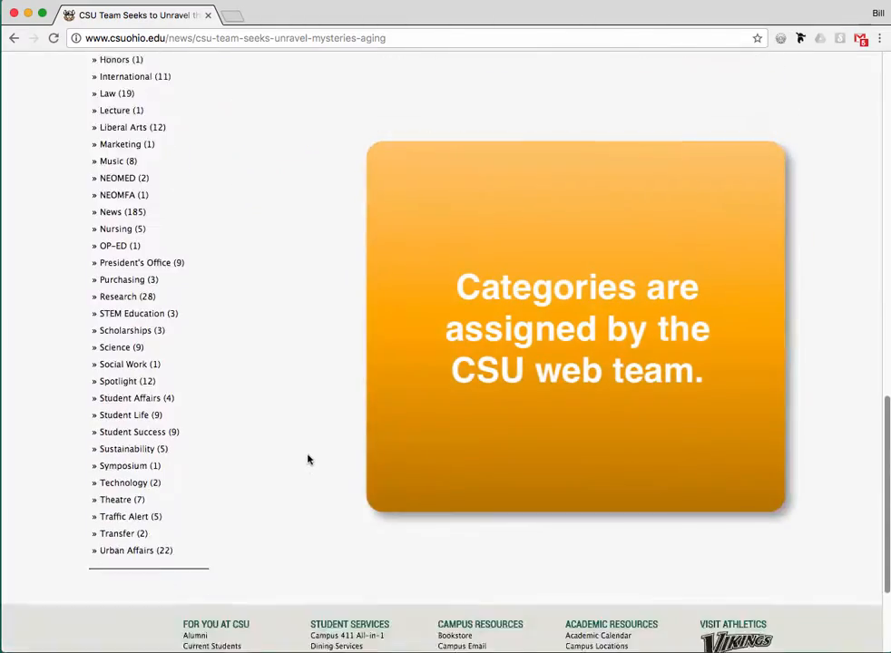
scroll(342, 349, up, 15)
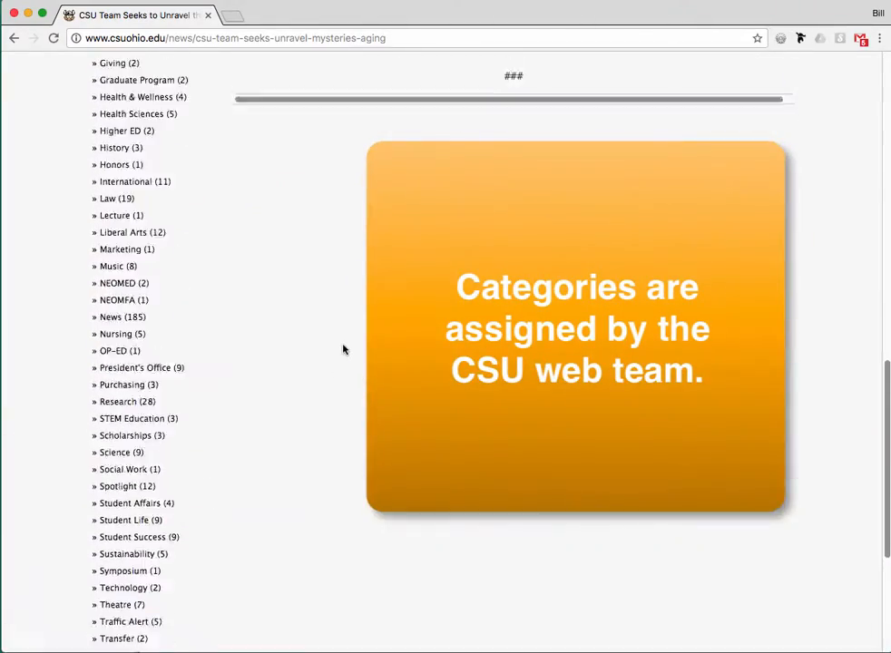
scroll(342, 349, up, 12)
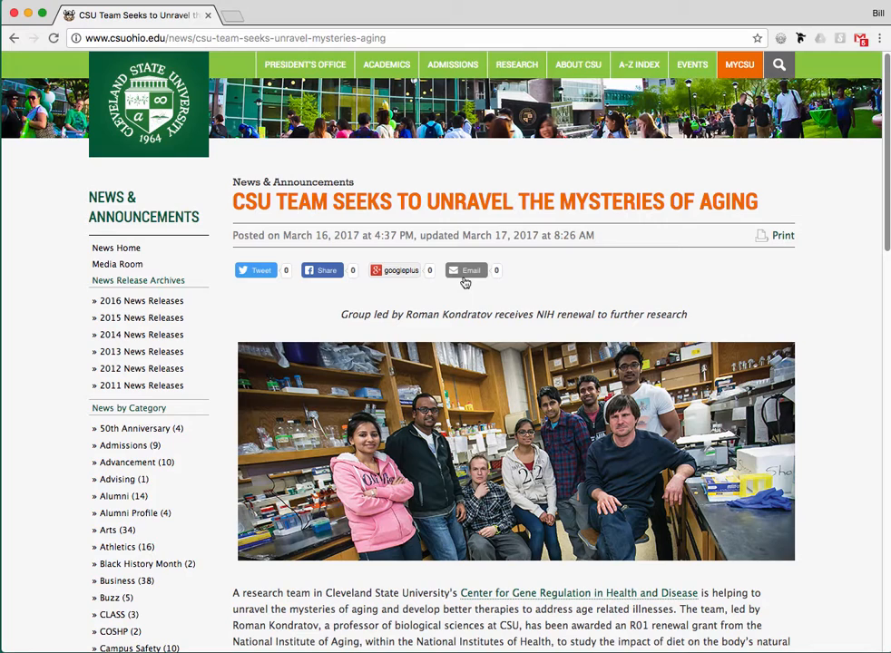
Highlight the article's posted and updated date line and look through the rest of the news page again
drag(597, 236, 238, 233)
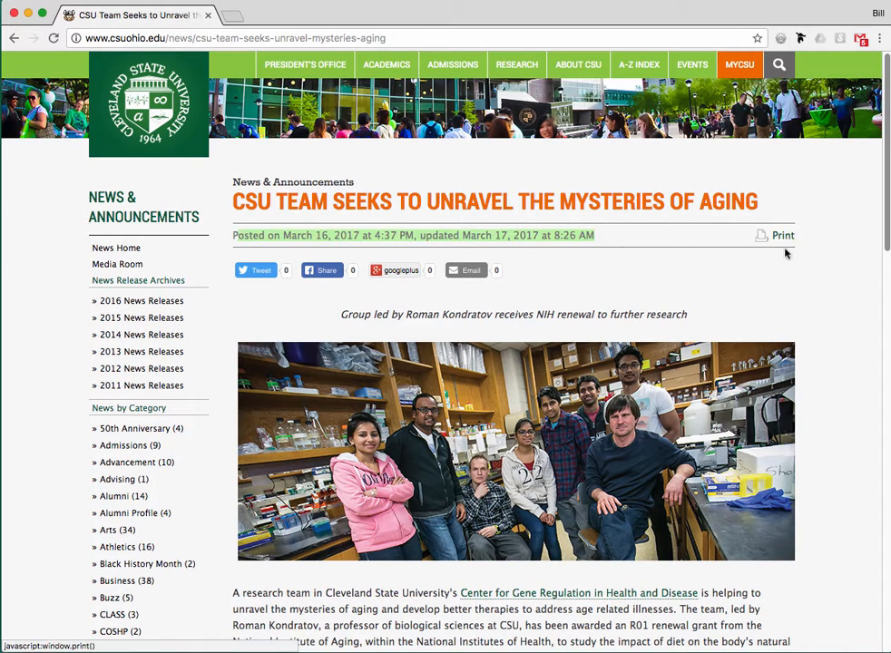
scroll(826, 322, down, 3)
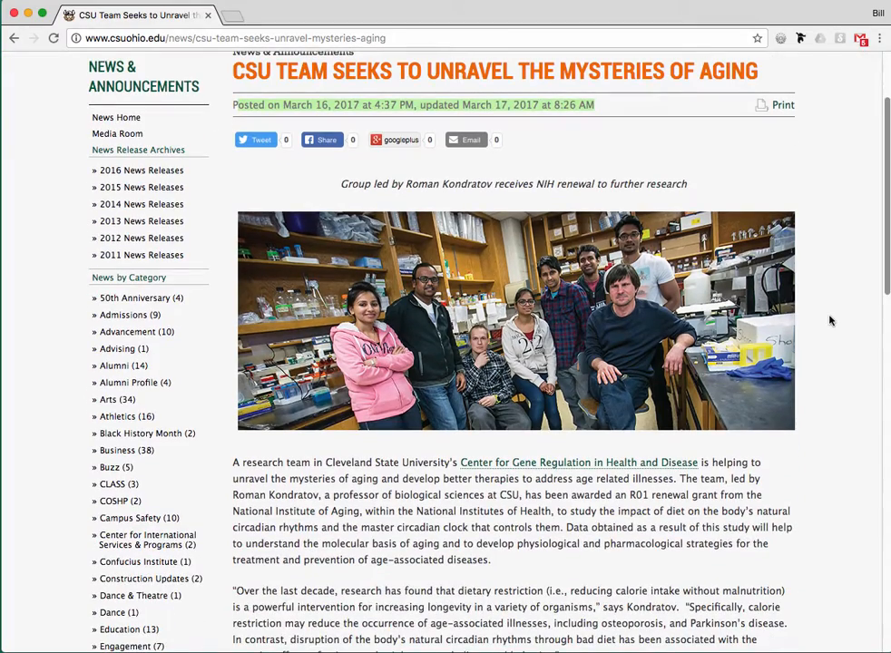
scroll(830, 320, down, 10)
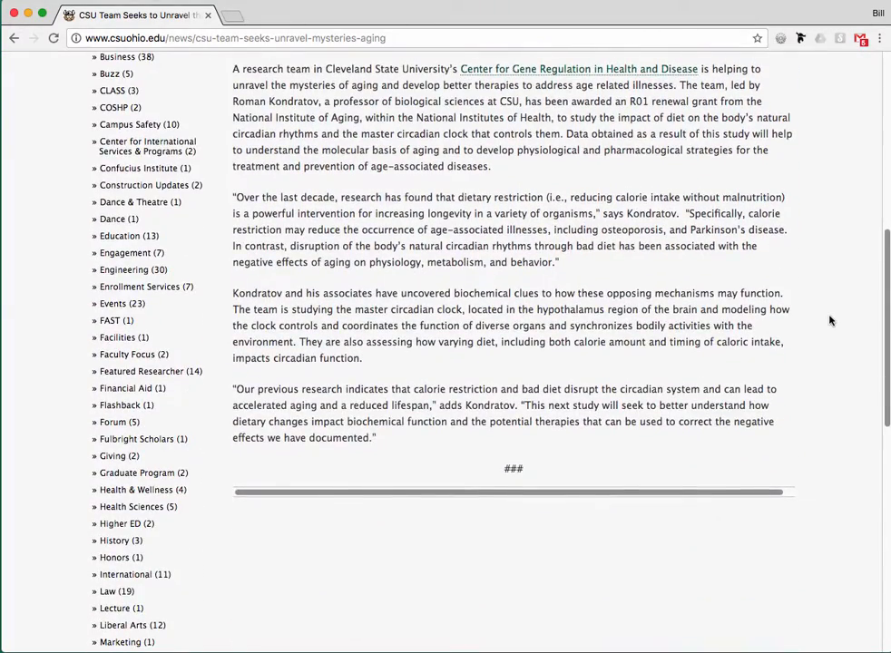
scroll(829, 320, up, 12)
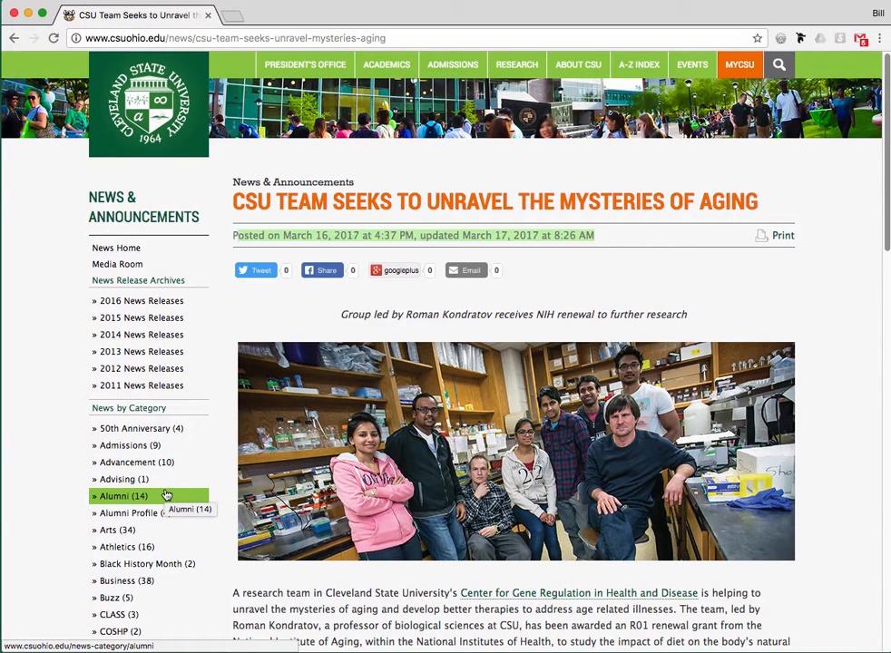
Return to the Technical Training sub-site's Features page and highlight the CSU Grad "Apply Now!" feature name
click(14, 40)
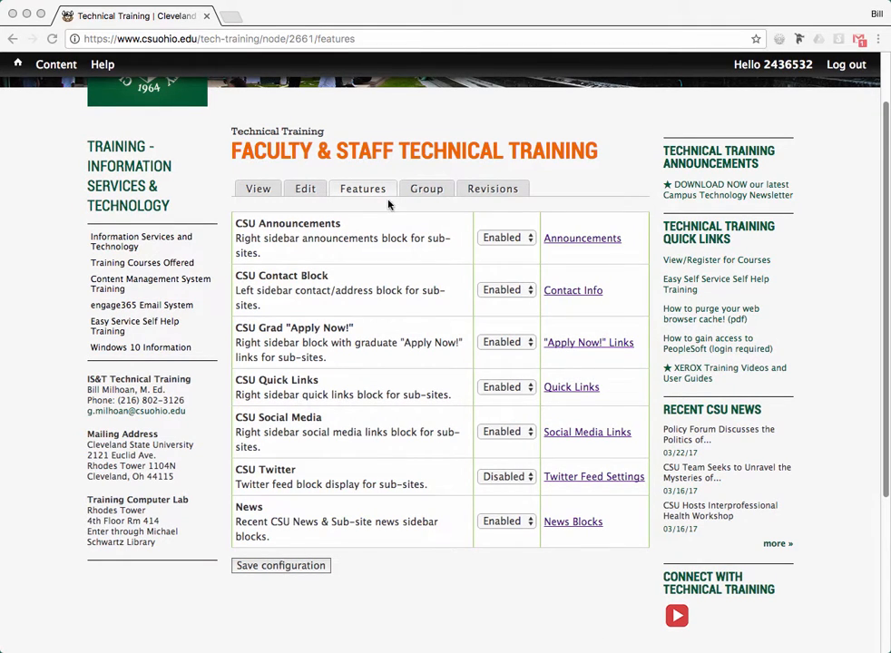
click(237, 328)
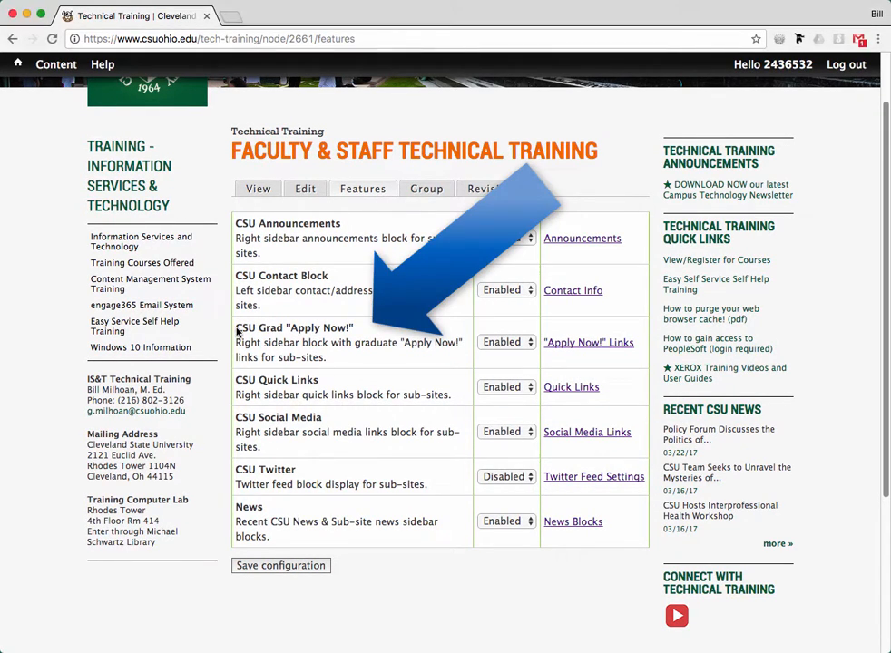
drag(259, 328, 348, 327)
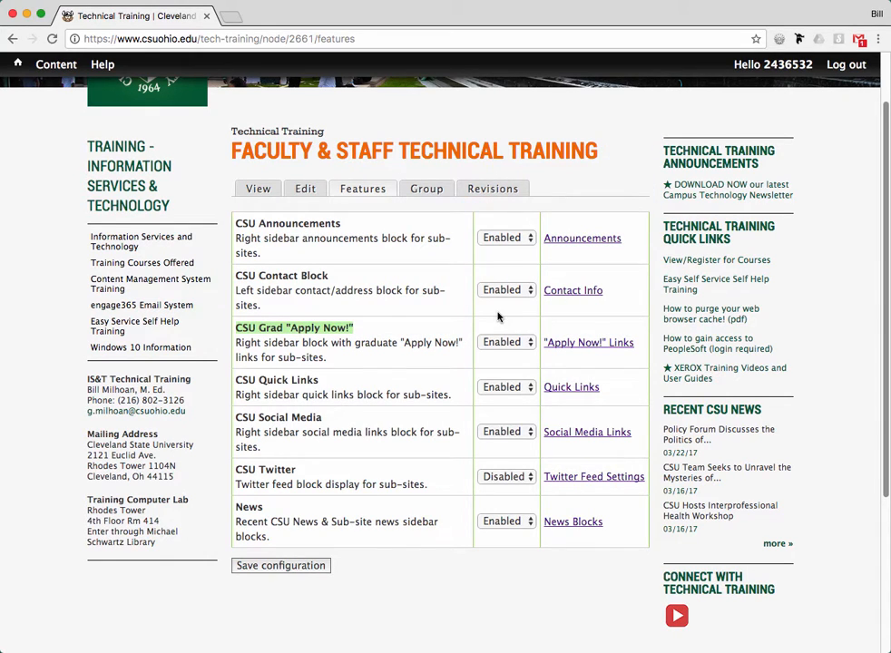
Set the CSU Grad "Apply Now!" sidebar block to Enabled and save the features configuration
click(517, 344)
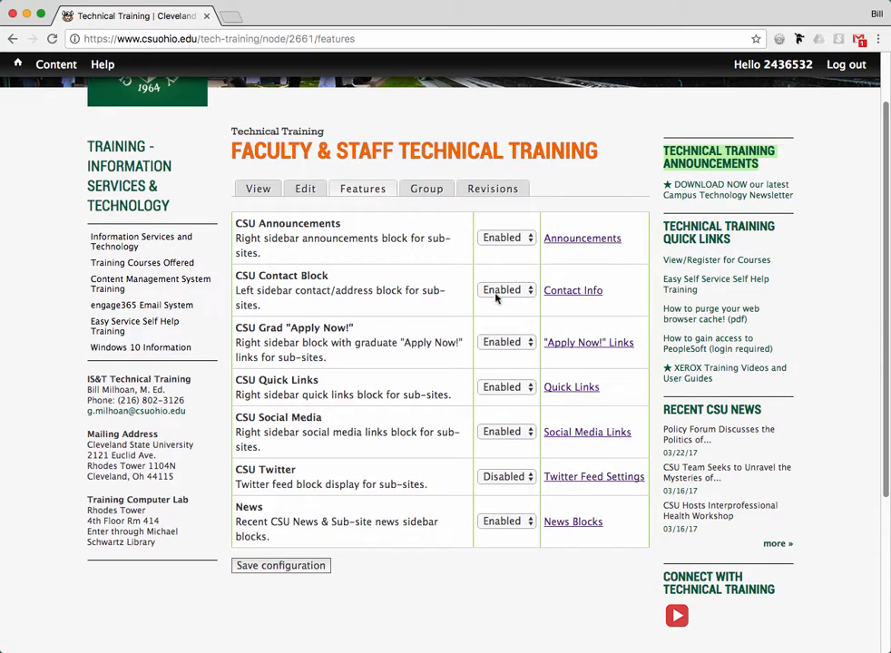
click(526, 344)
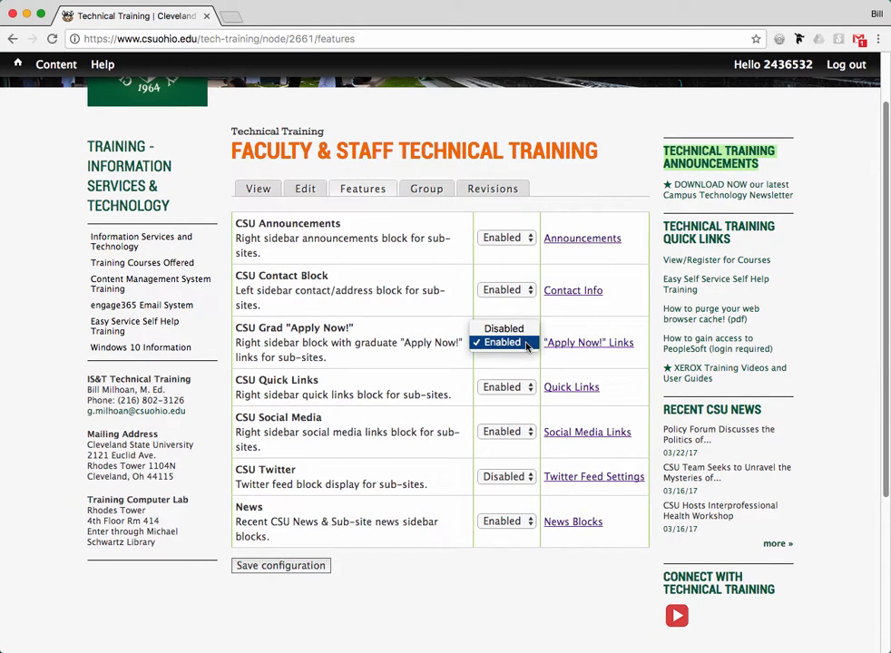
click(521, 343)
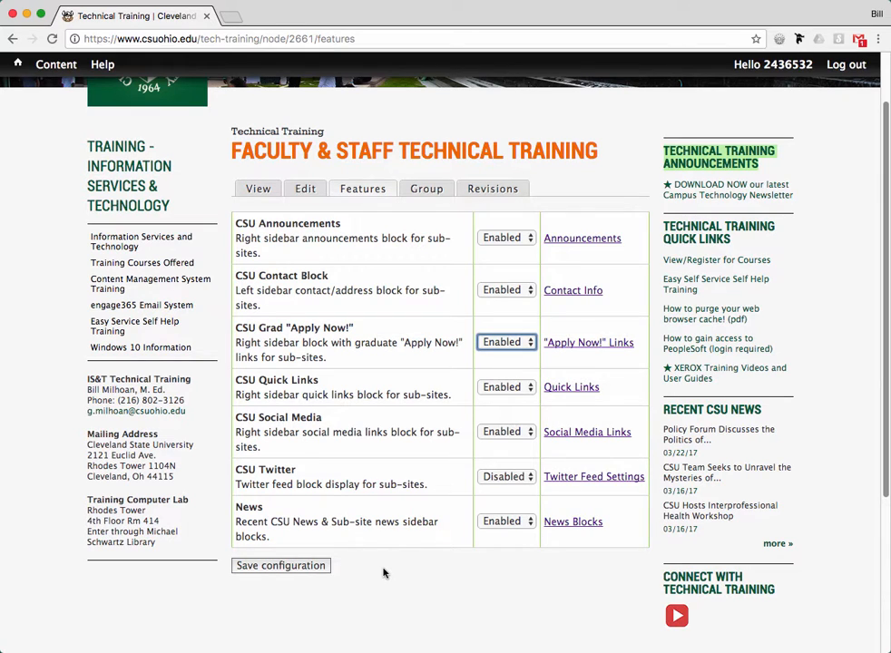
click(299, 568)
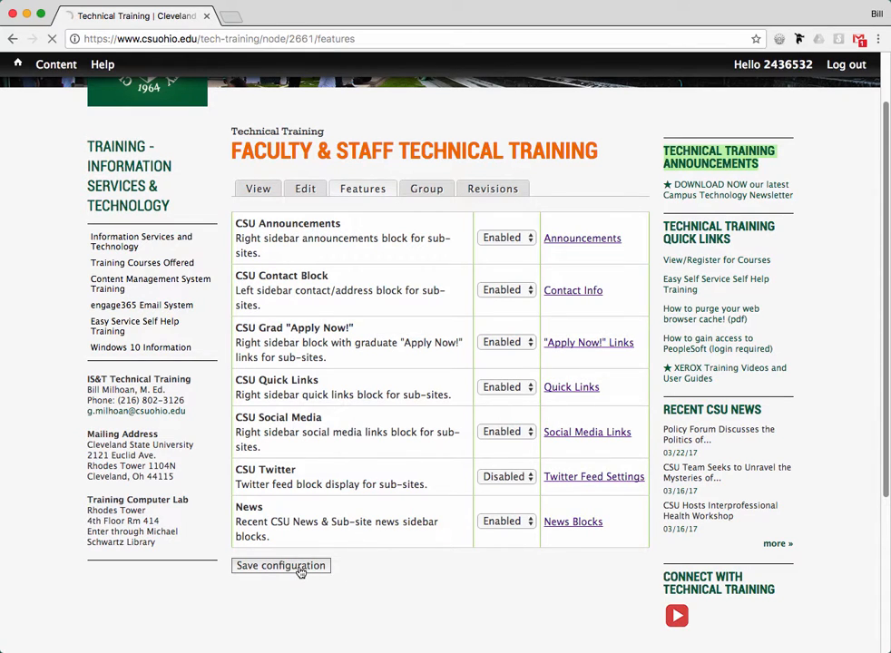